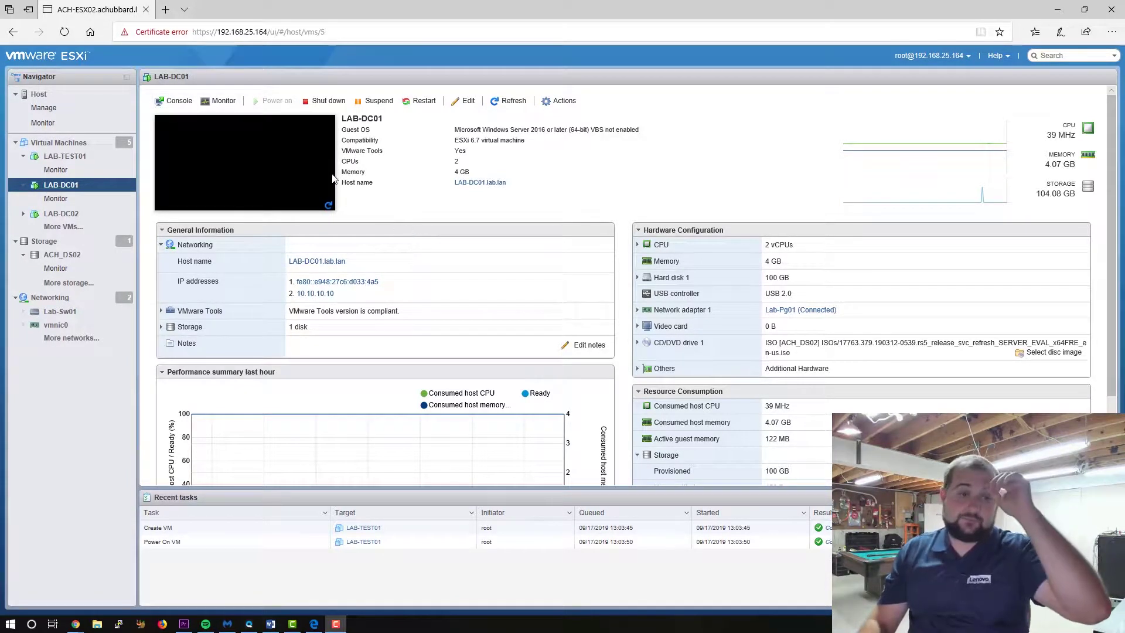
Step: Open the LAB-DC01 virtual machine's browser console and sign in to the LAB\Administrator account with its password
click(177, 102)
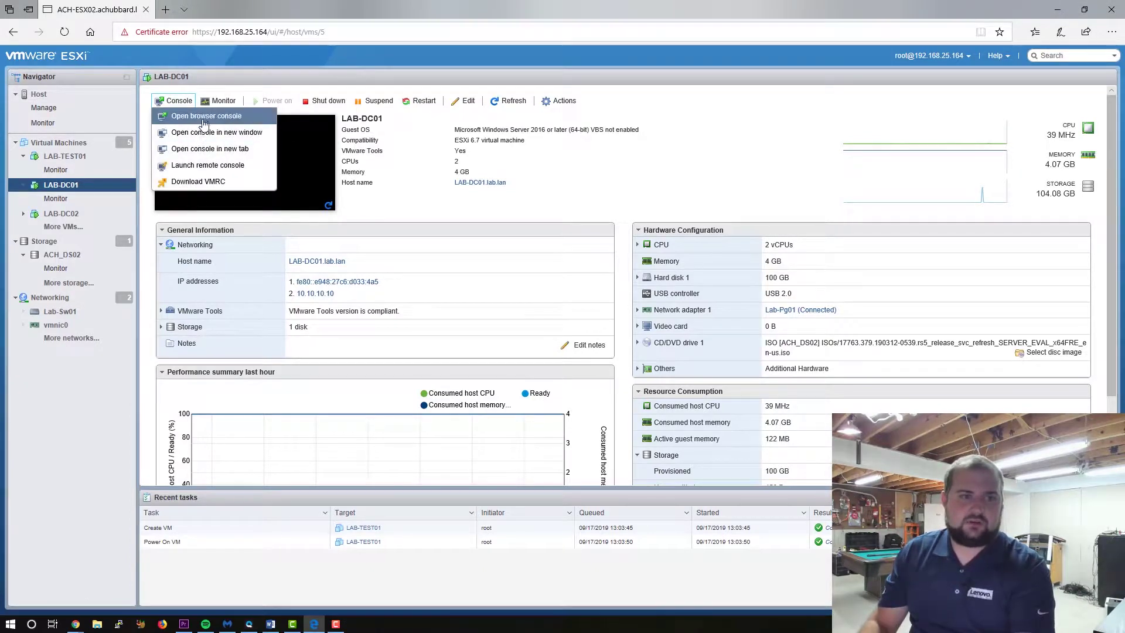
click(193, 113)
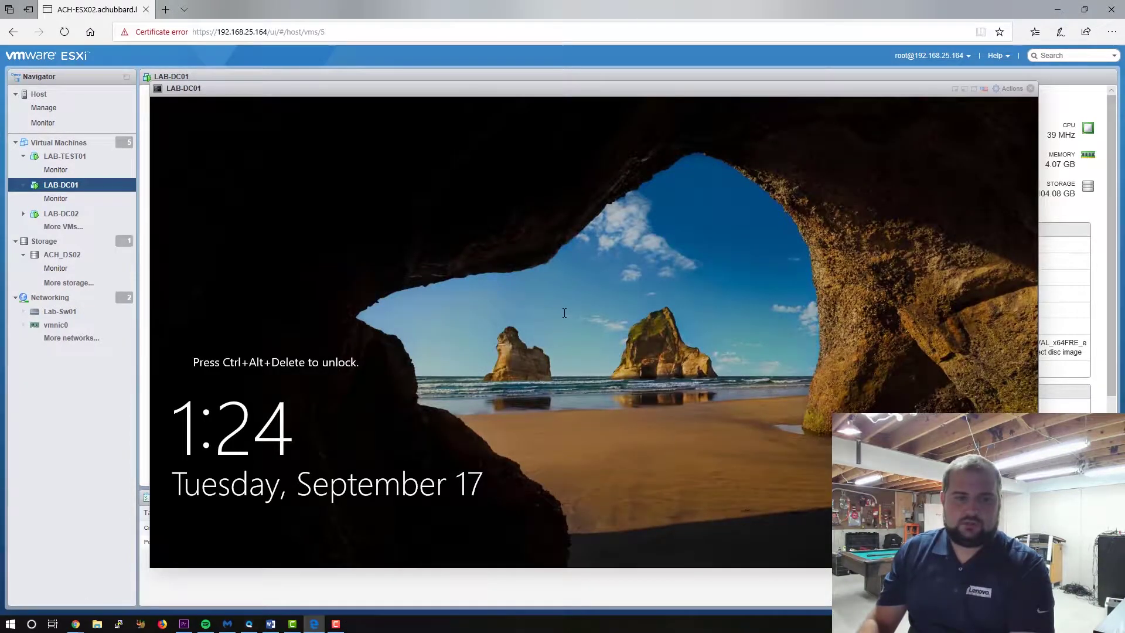
right_click(452, 89)
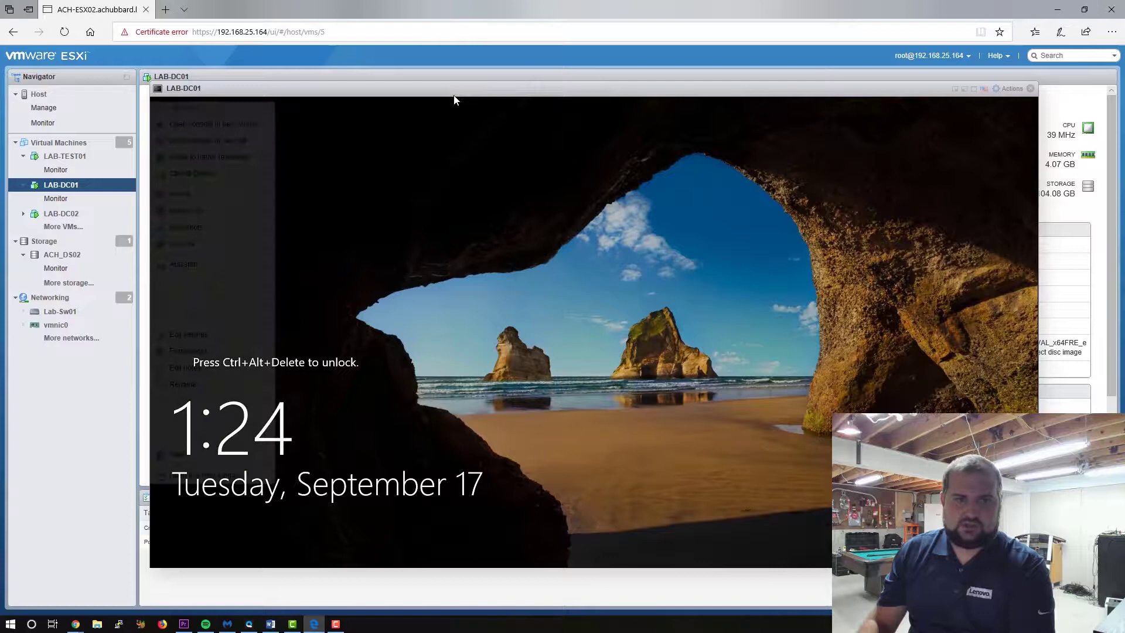
click(247, 174)
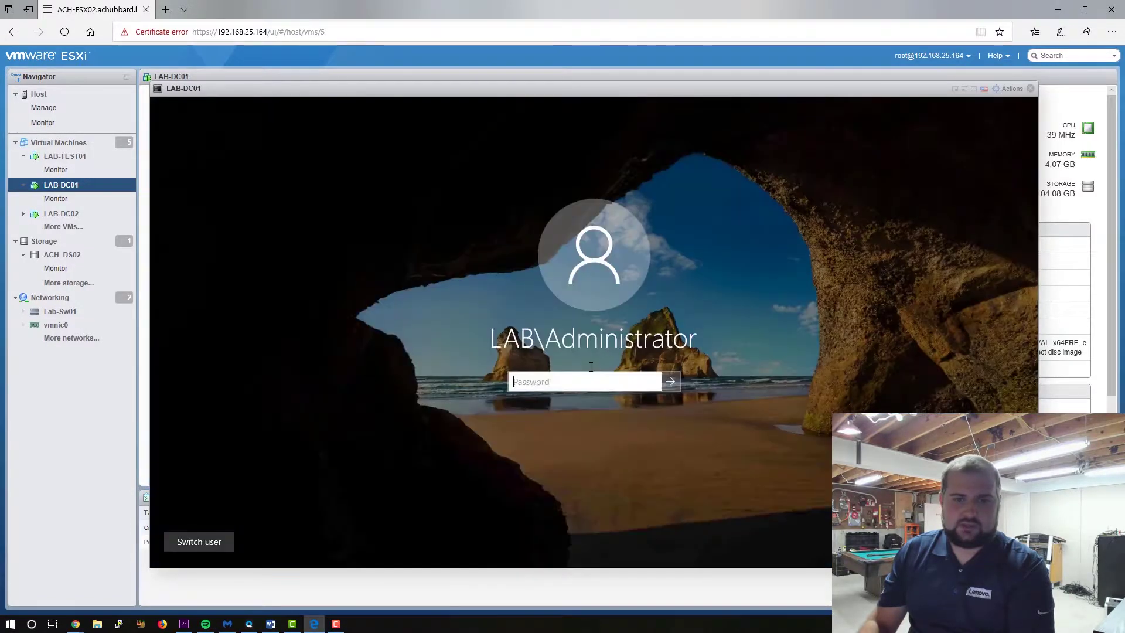
text(••••••••••••)
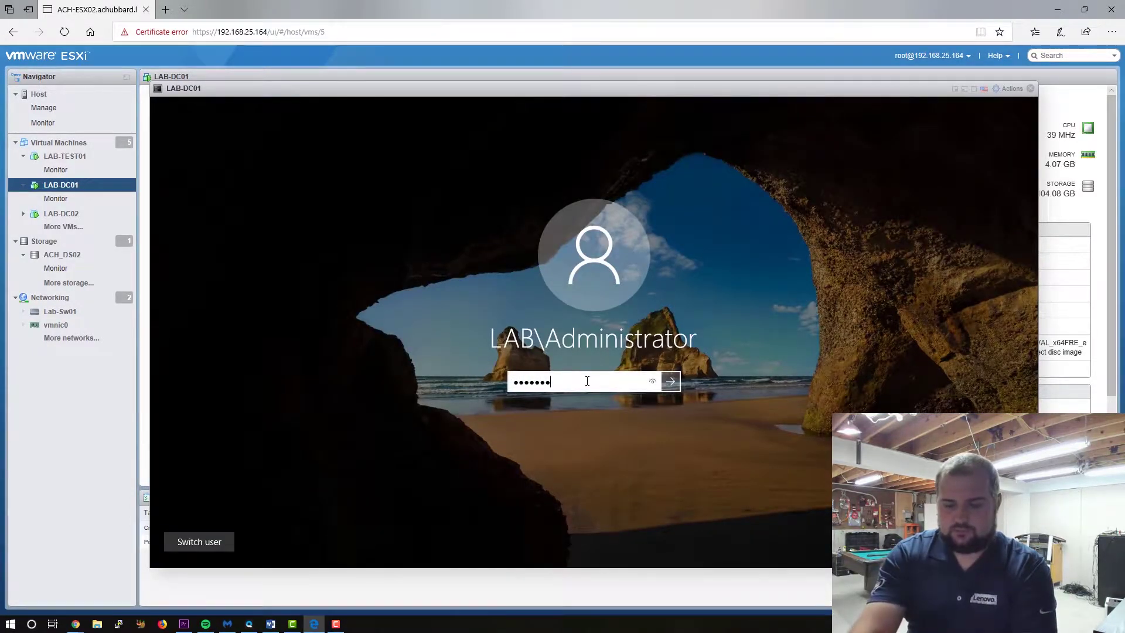
key(Return)
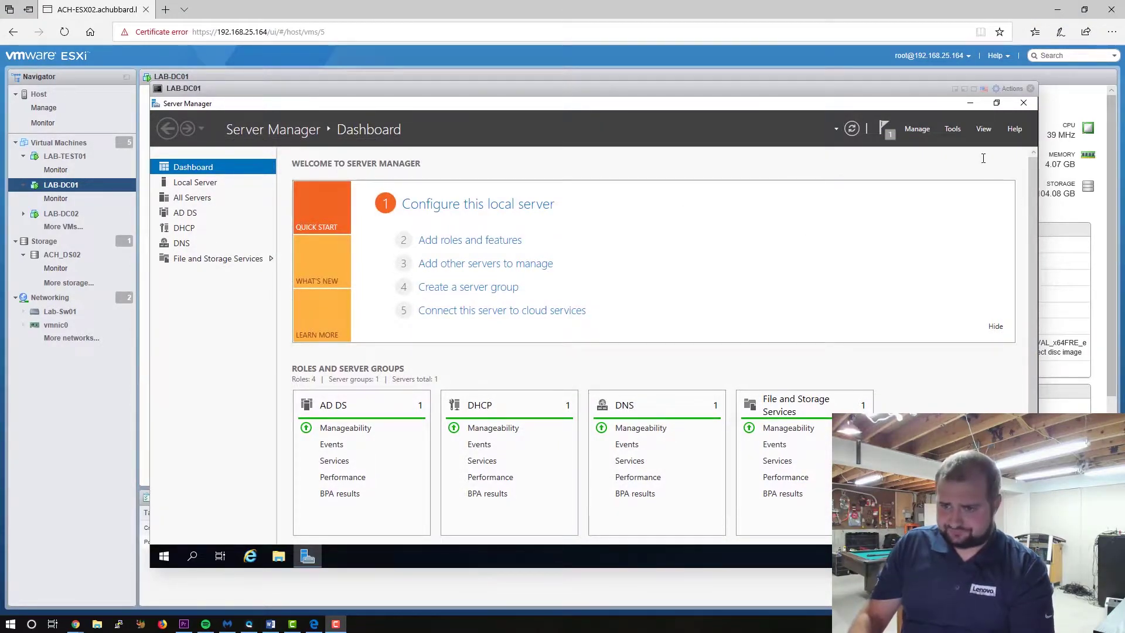
Step: Open the DHCP management console from Server Manager, maximize it and widen its tree pane
click(963, 130)
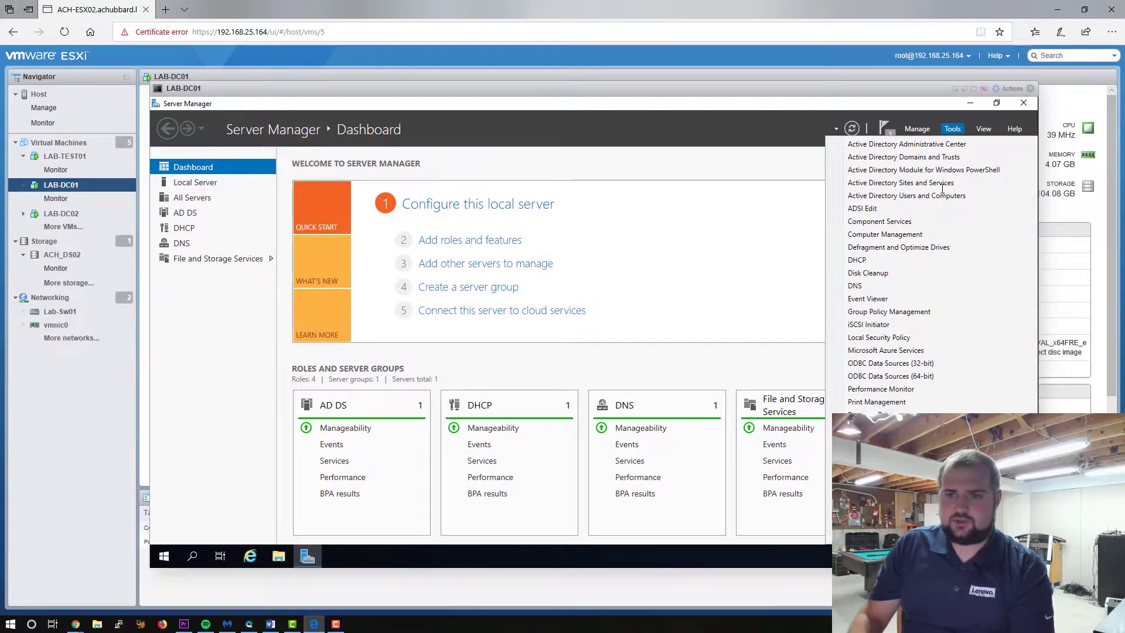
click(877, 260)
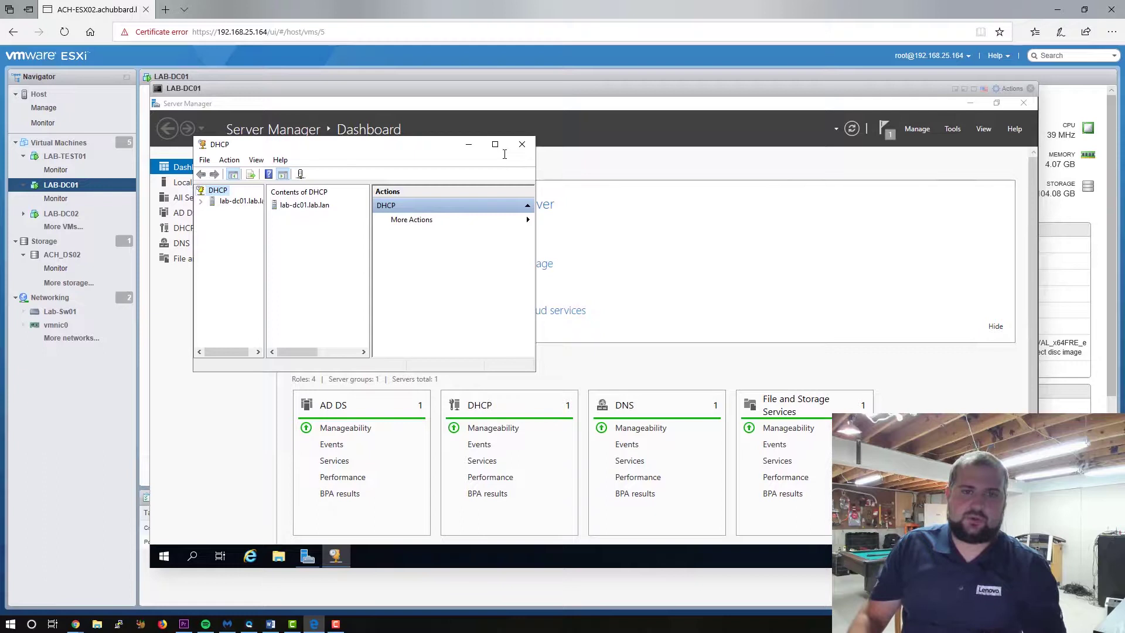
click(495, 144)
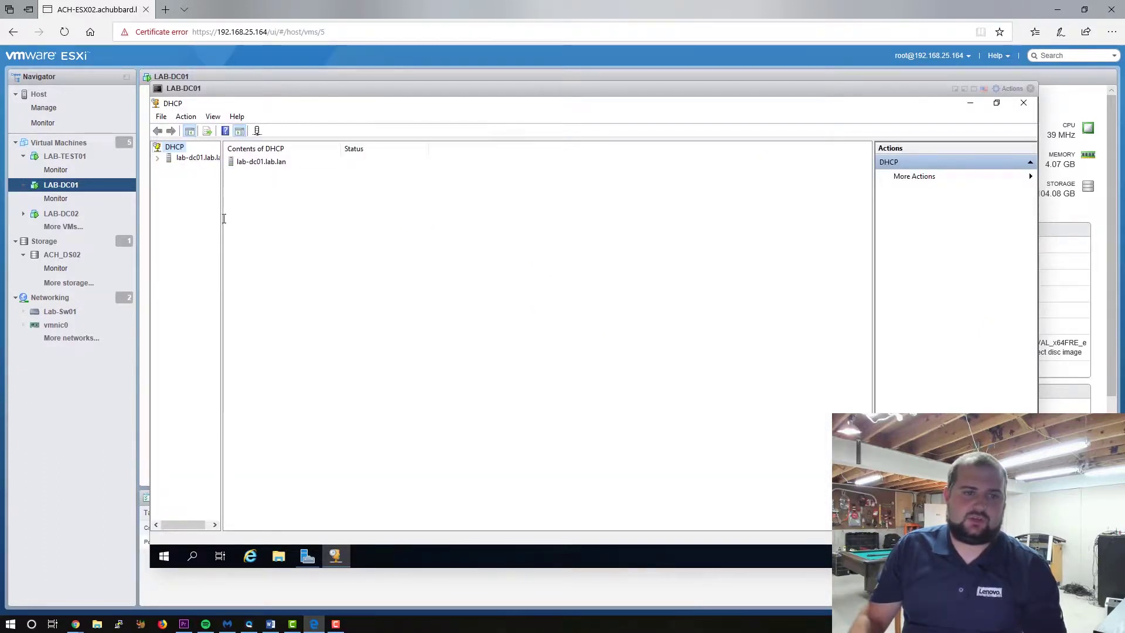
drag(223, 219, 294, 209)
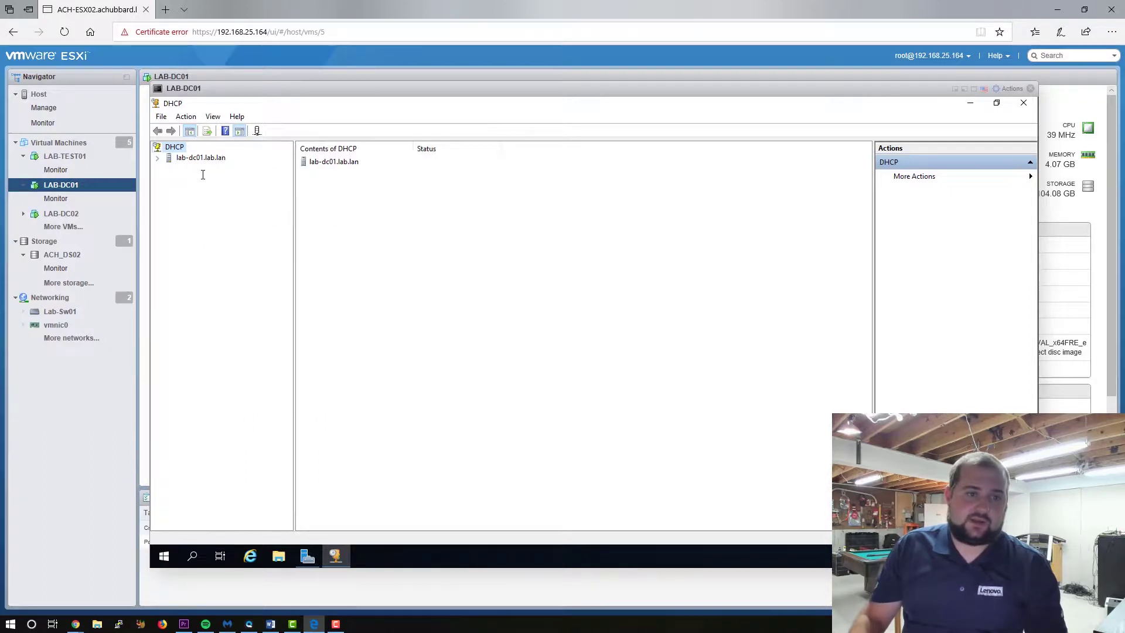
Step: Start a new scope under IPv4 of lab-dc01.lab.lan and proceed to the wizard's scope name page
click(157, 157)
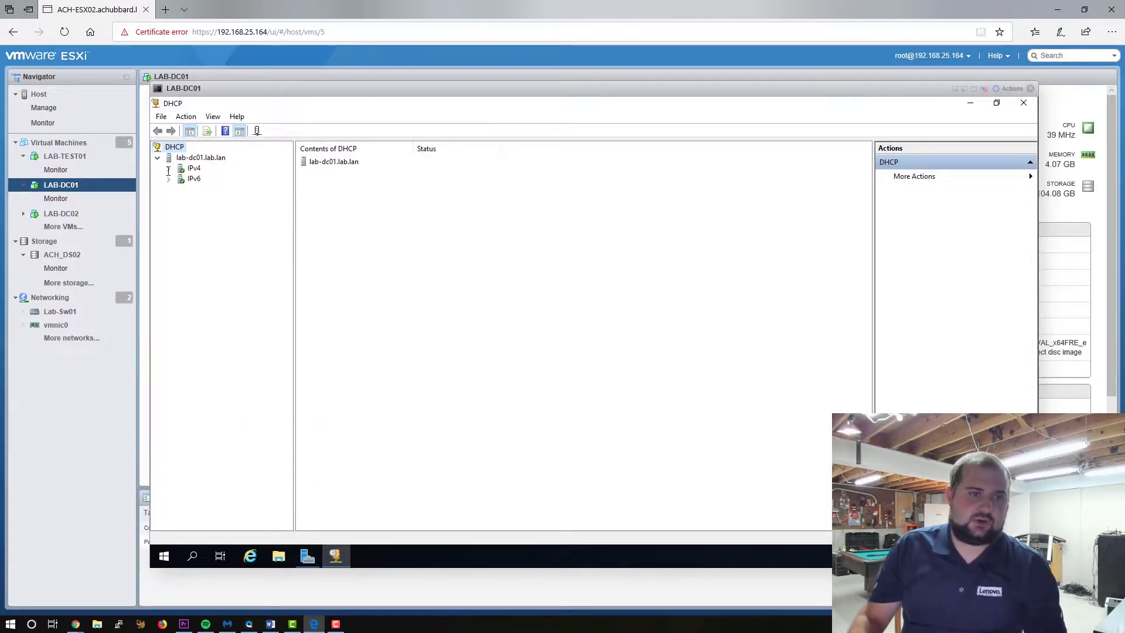
click(169, 169)
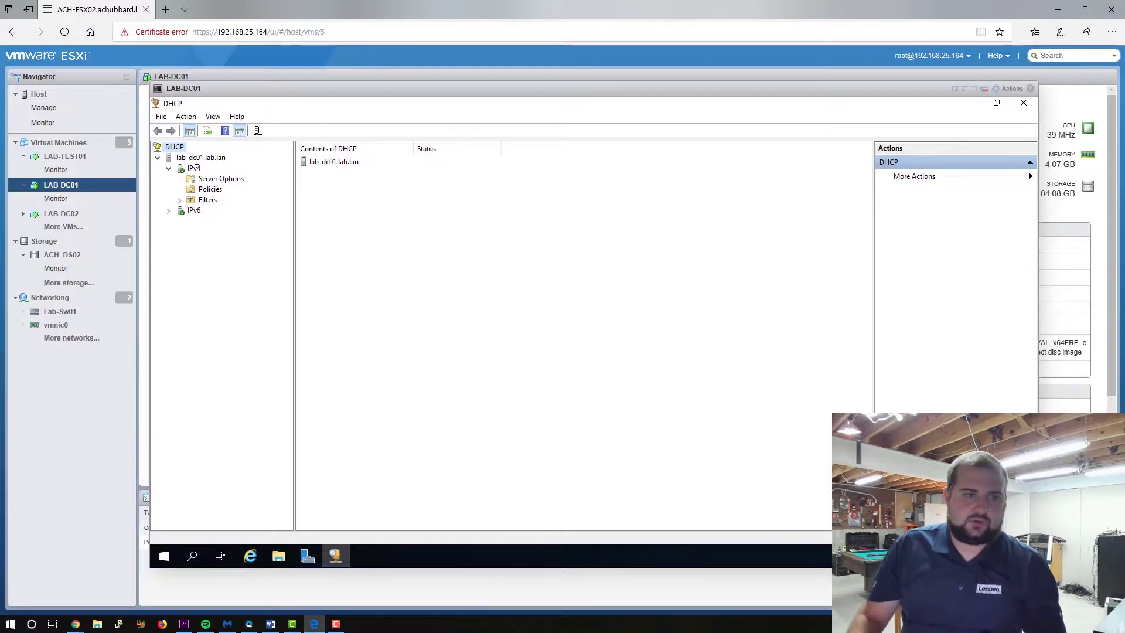
right_click(196, 169)
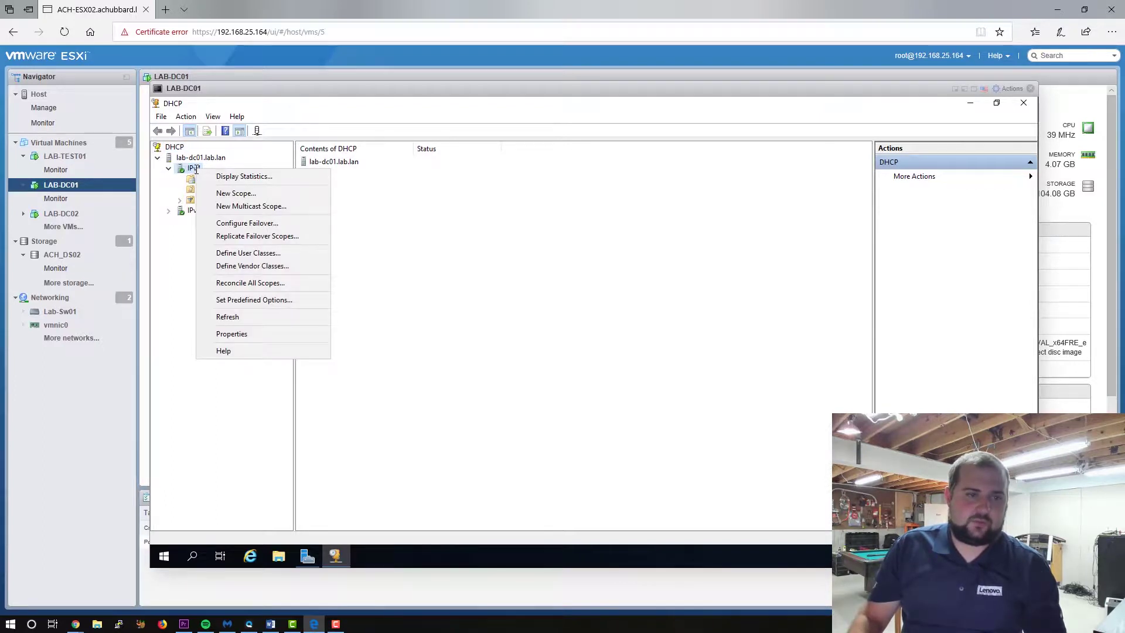
click(247, 194)
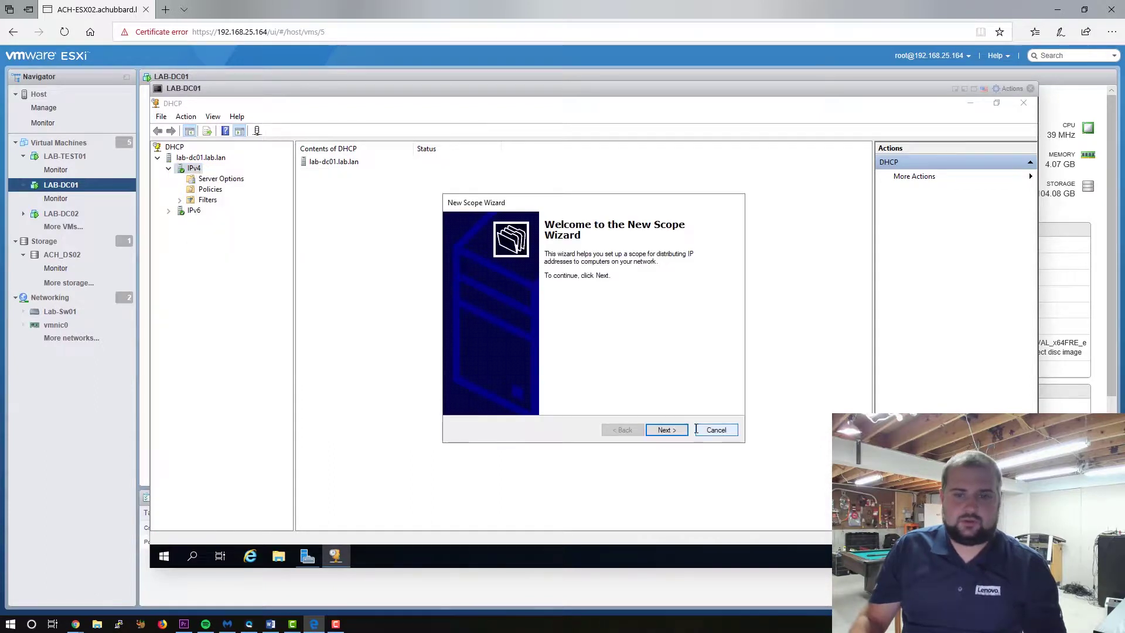
click(666, 430)
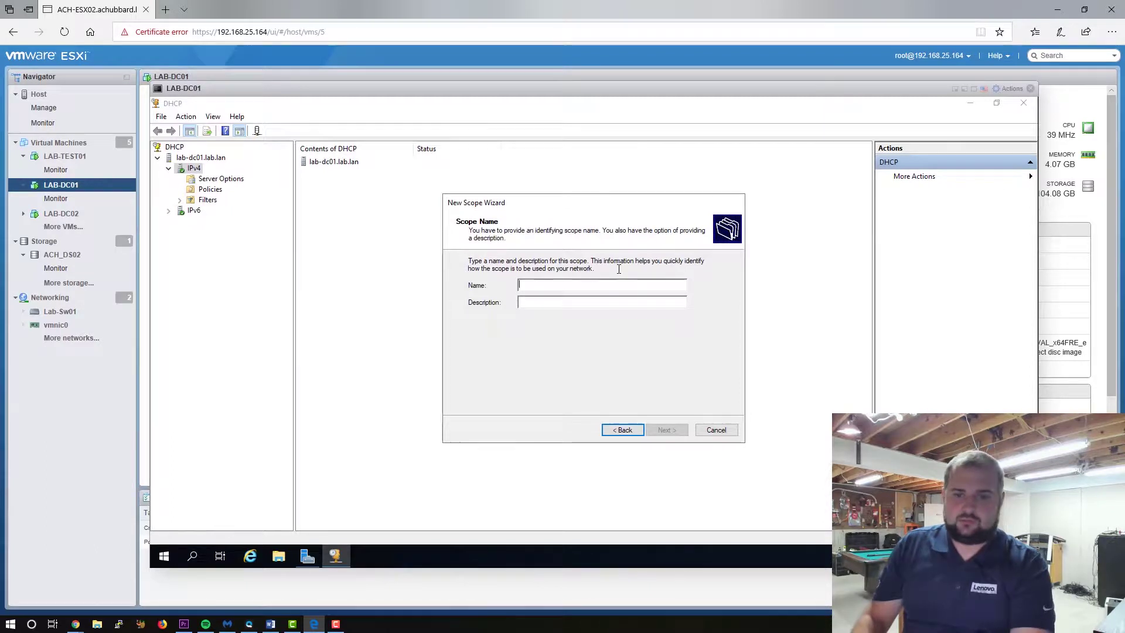
Step: Name the scope Lab_Scope and describe it as "This is used in the lab network"
text(Lab_)
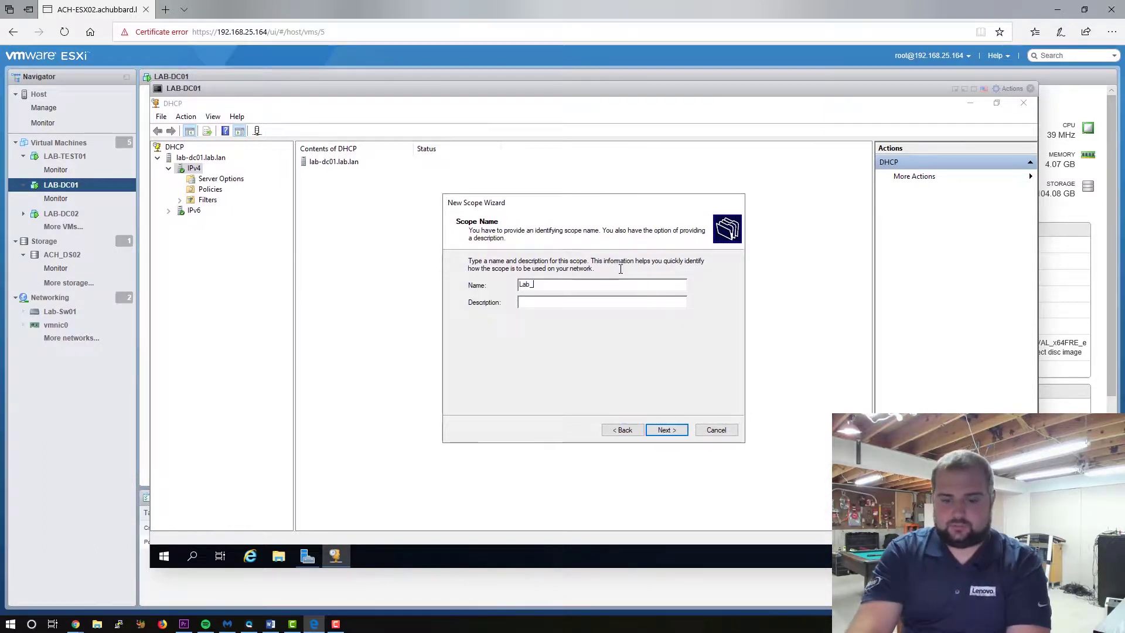
text(Scope)
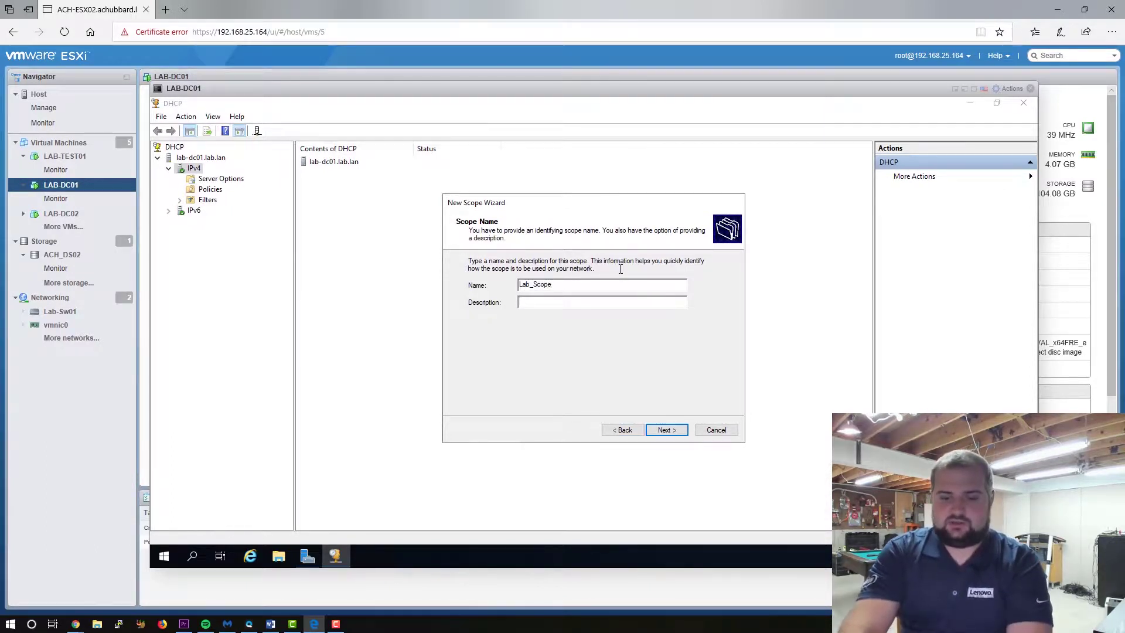
text(This is used i)
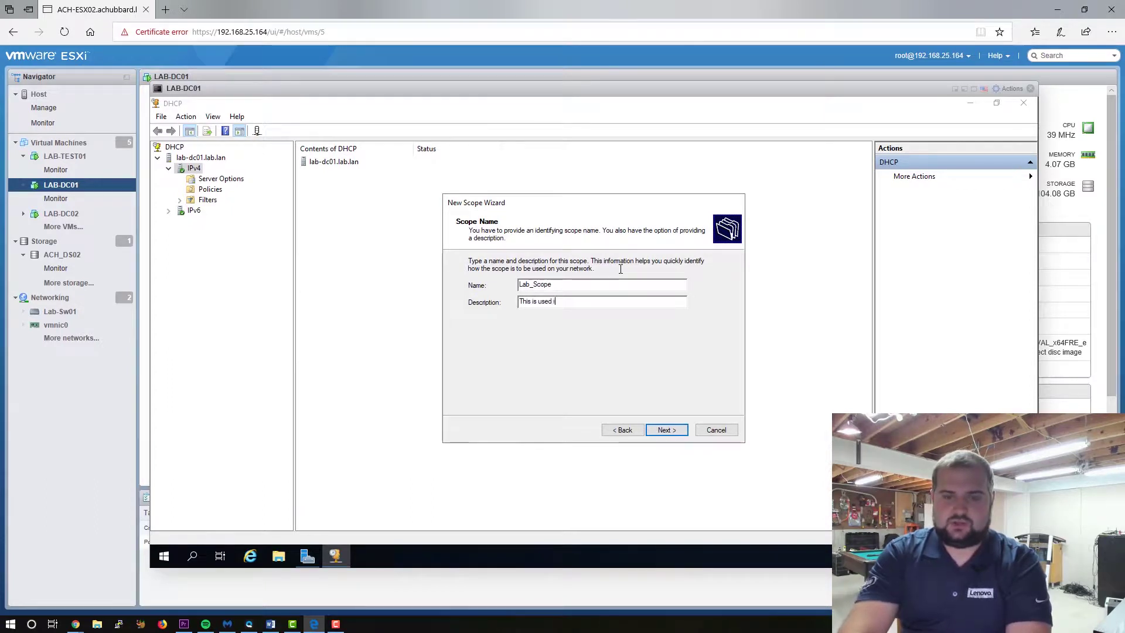
text(n the )
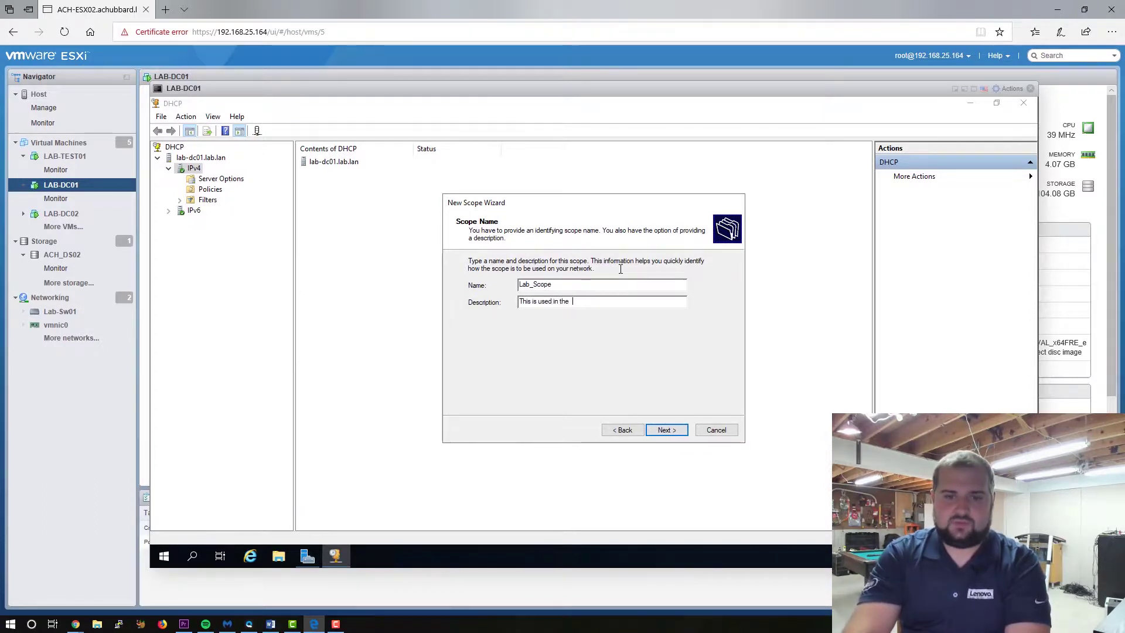
text(lab network)
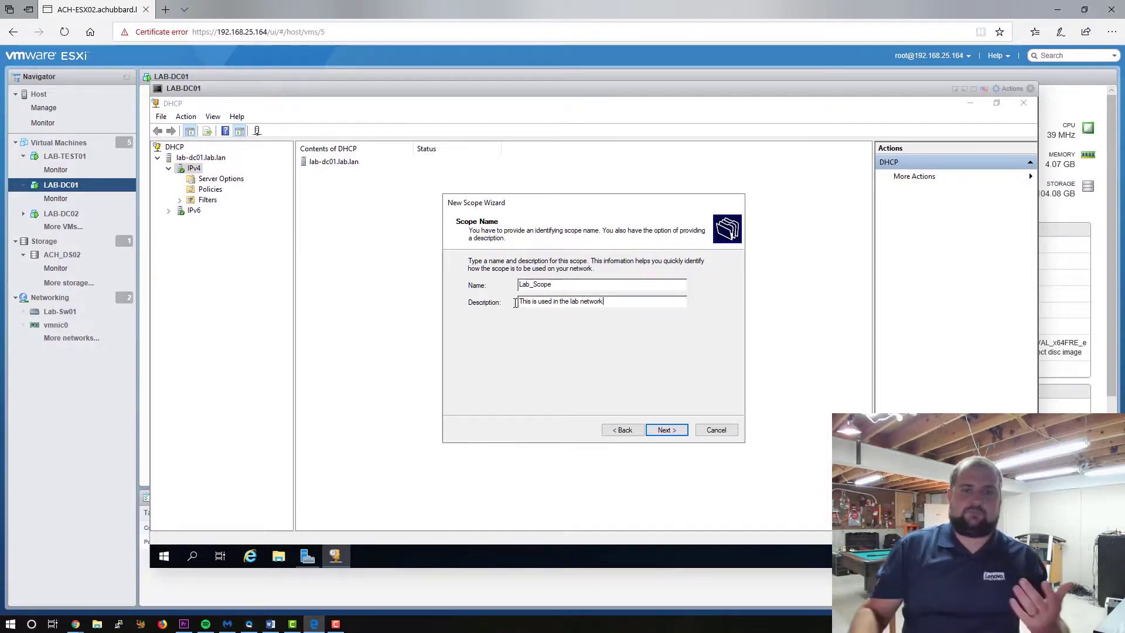
Step: Replace the scope name with VLAN55_Scope and the description with "This is used for the production server network on VLAN55"
key(ctrl+a)
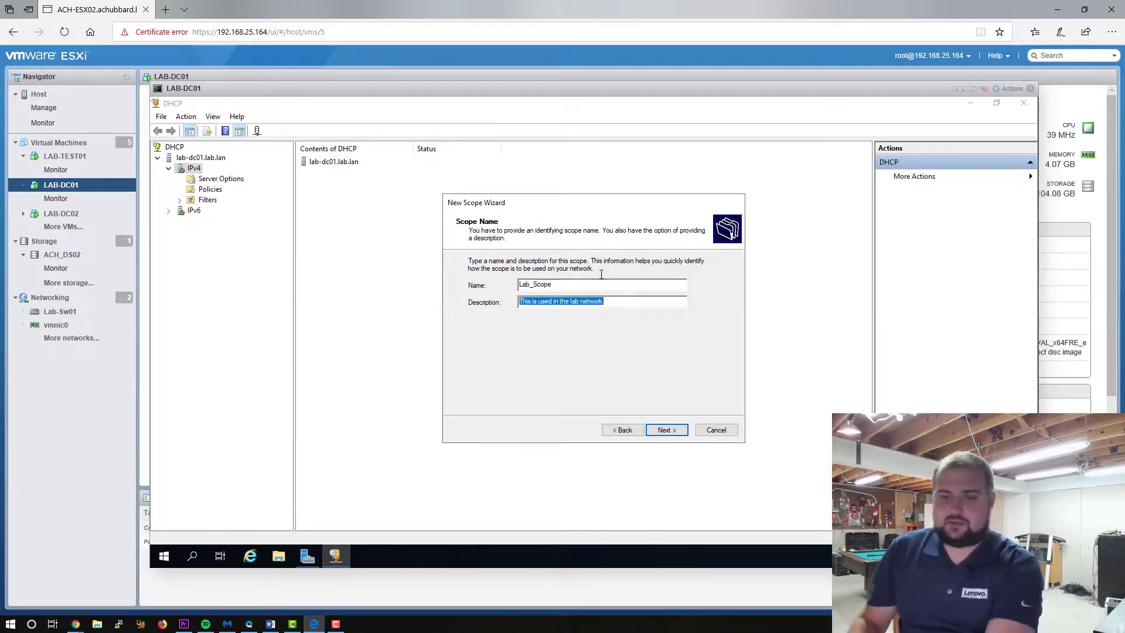
key(BackSpace)
drag(584, 284, 357, 306)
key(BackSpace)
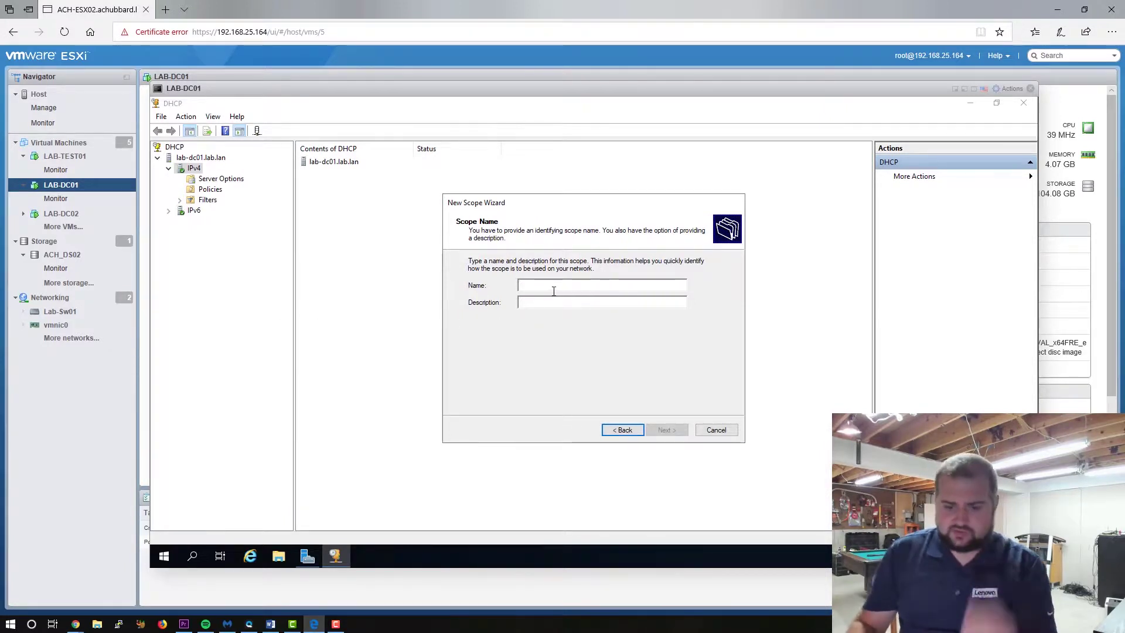
text(VLAN)
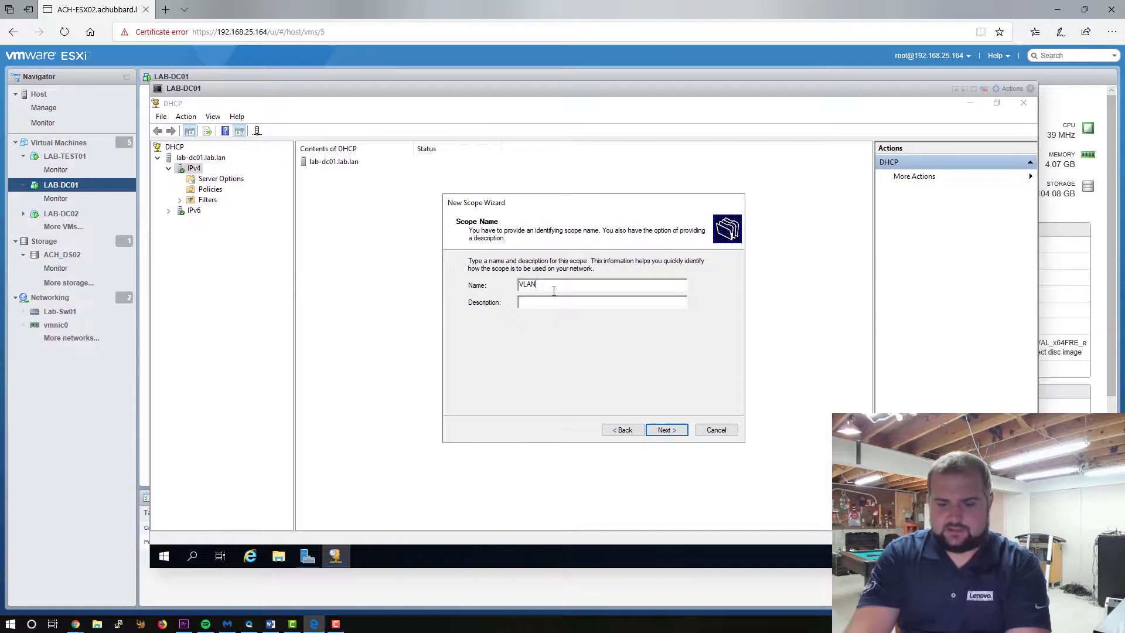
text(55_Scop)
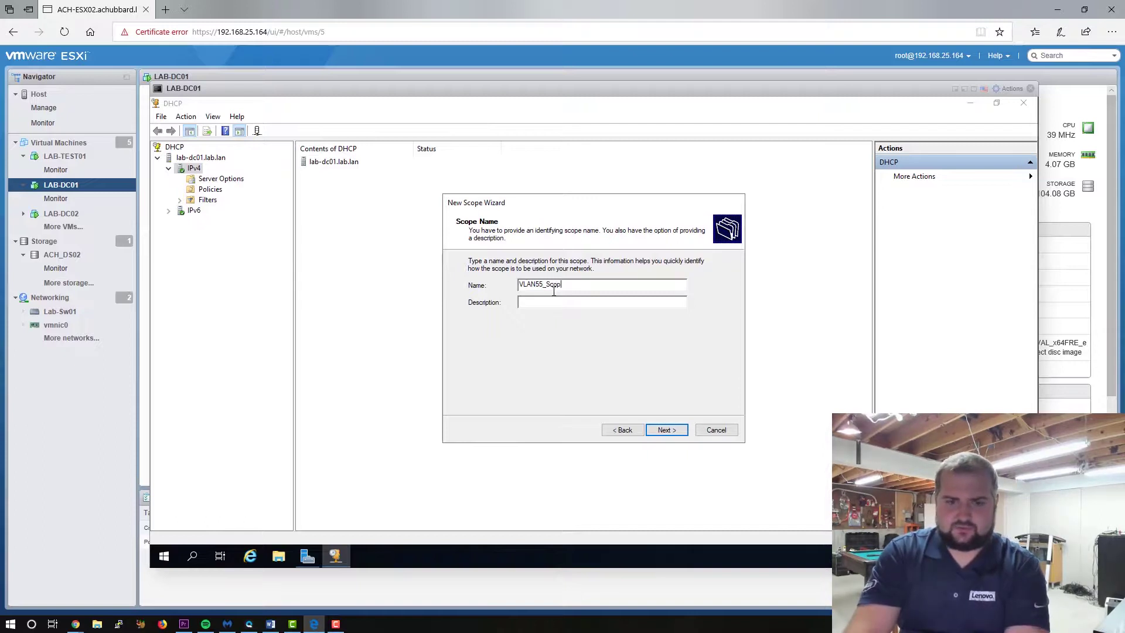
text(This i)
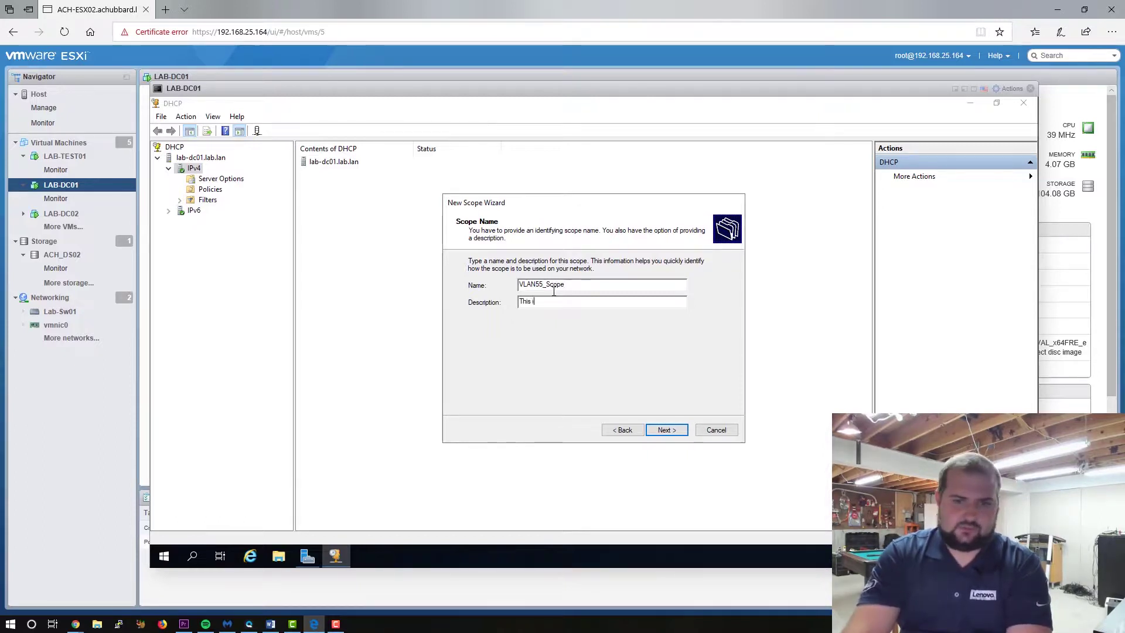
text(s used fo)
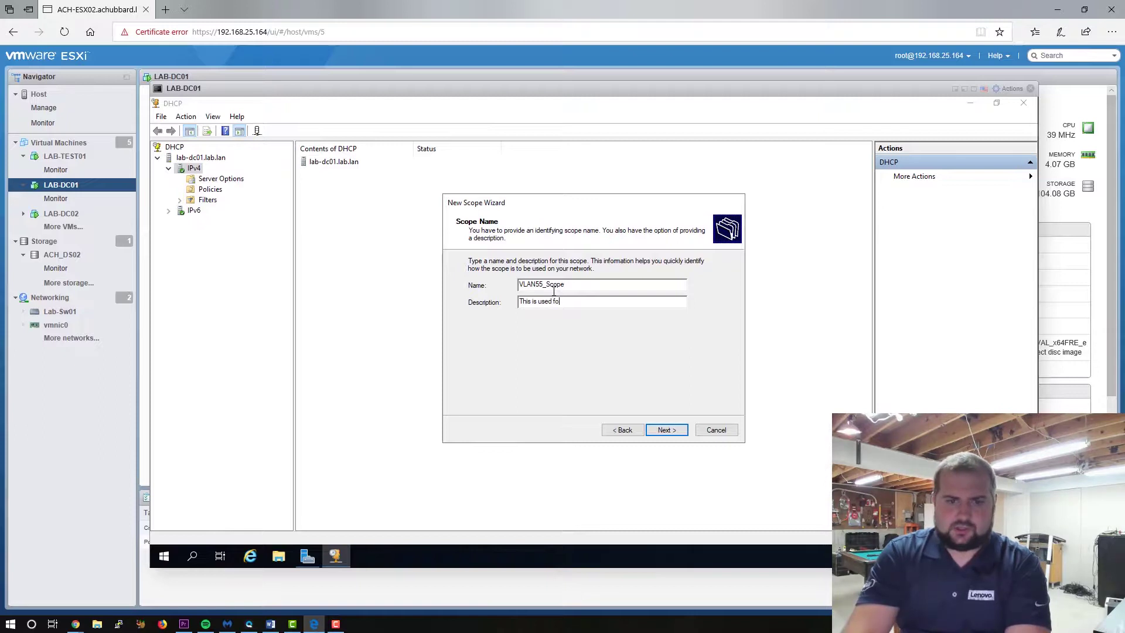
text(r the prodcu)
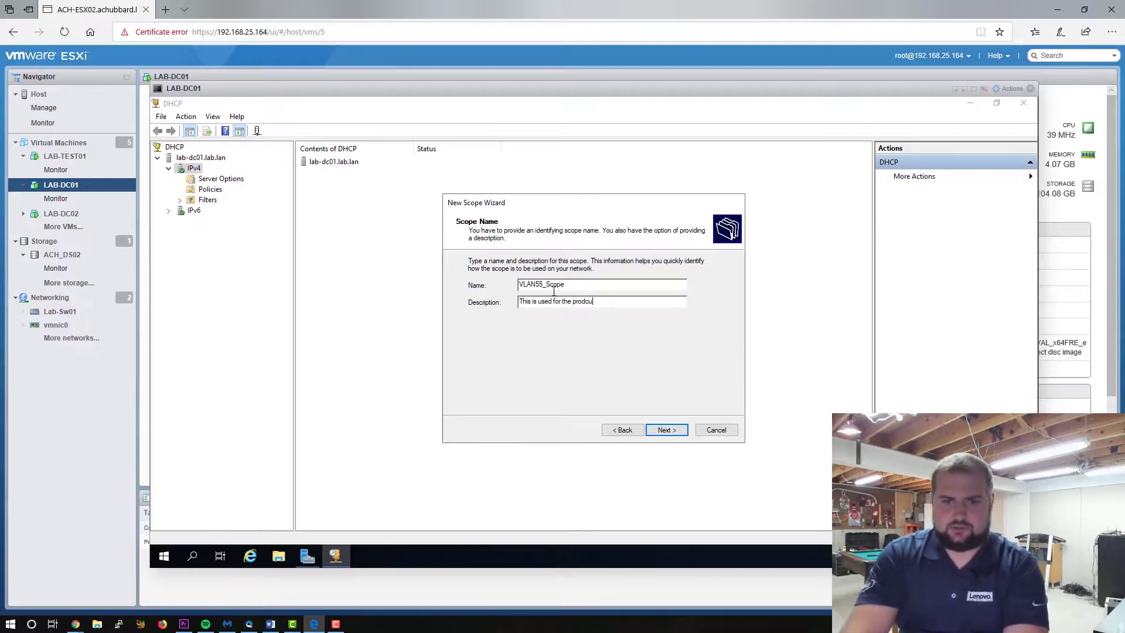
key(BackSpace)
key(BackSpace)
text(uct)
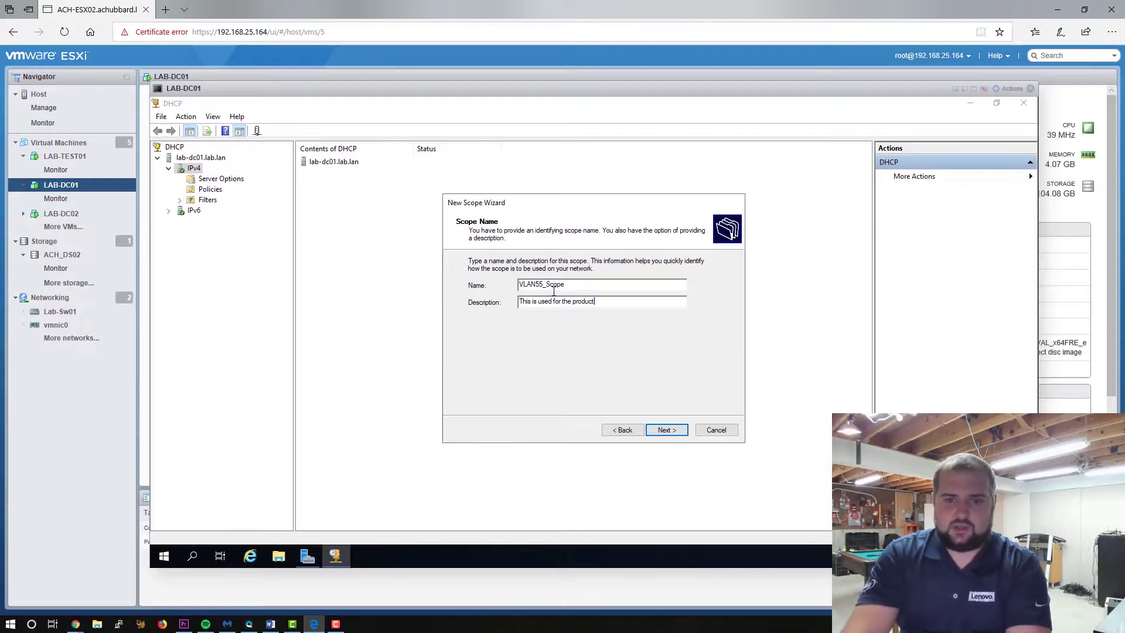
text(ion server networ)
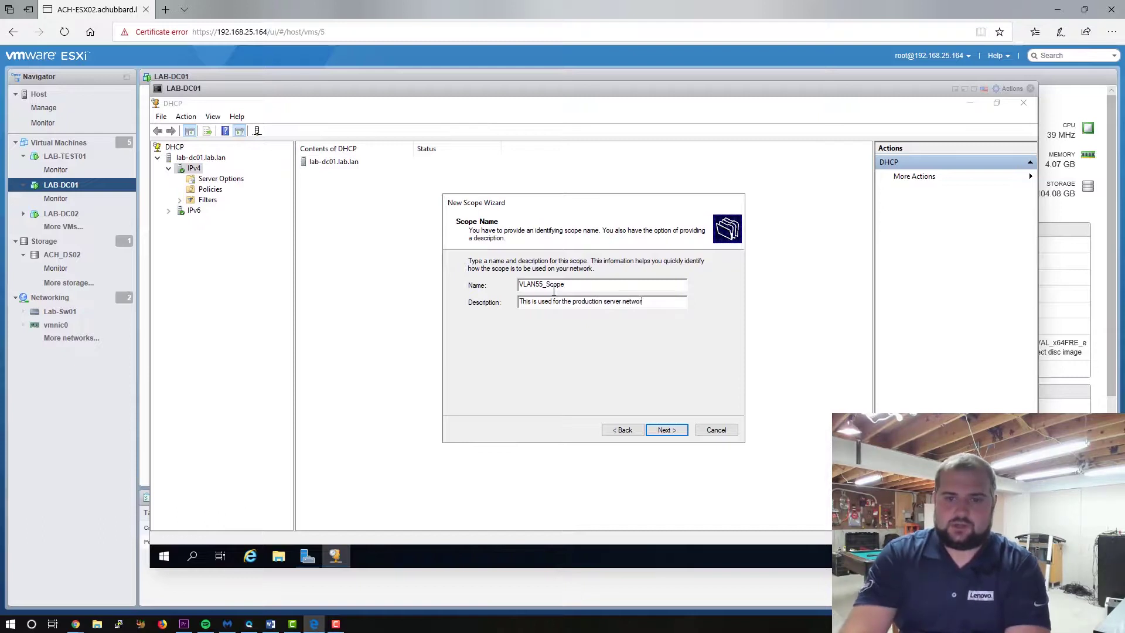
text(k on VLAN1)
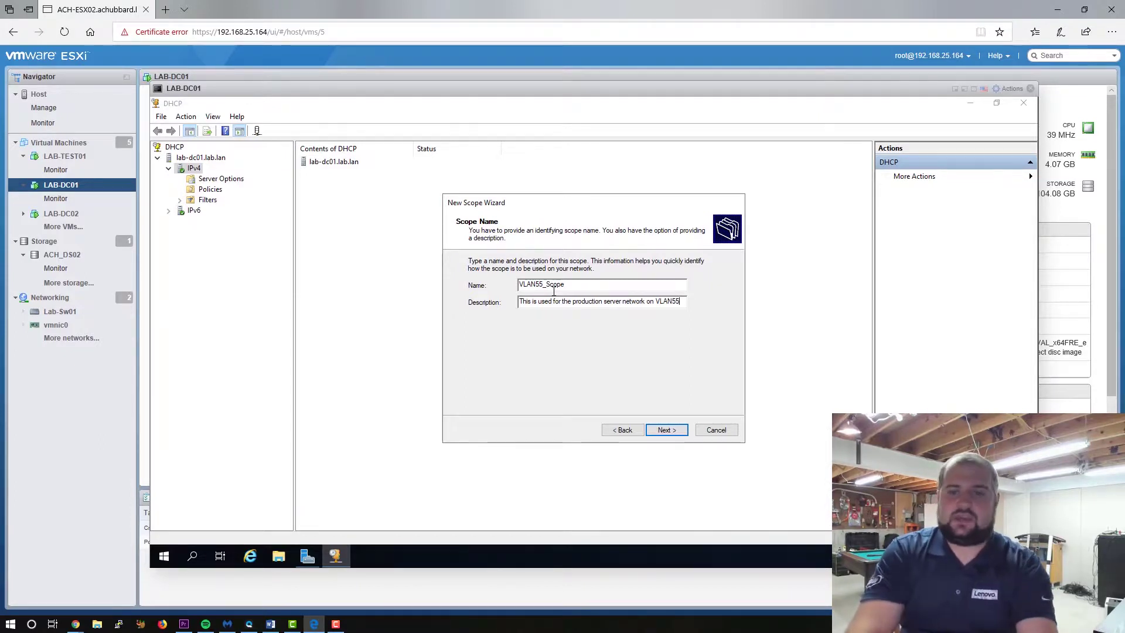
Step: Clear the whole description of the VLAN55 scope
key(BackSpace)
key(BackSpace)
key(BackSpace)
key(BackSpace)
key(BackSpace)
key(BackSpace)
key(BackSpace)
key(BackSpace)
key(BackSpace)
key(BackSpace)
key(BackSpace)
key(BackSpace)
key(BackSpace)
key(BackSpace)
key(BackSpace)
key(BackSpace)
key(BackSpace)
key(BackSpace)
key(BackSpace)
key(BackSpace)
key(BackSpace)
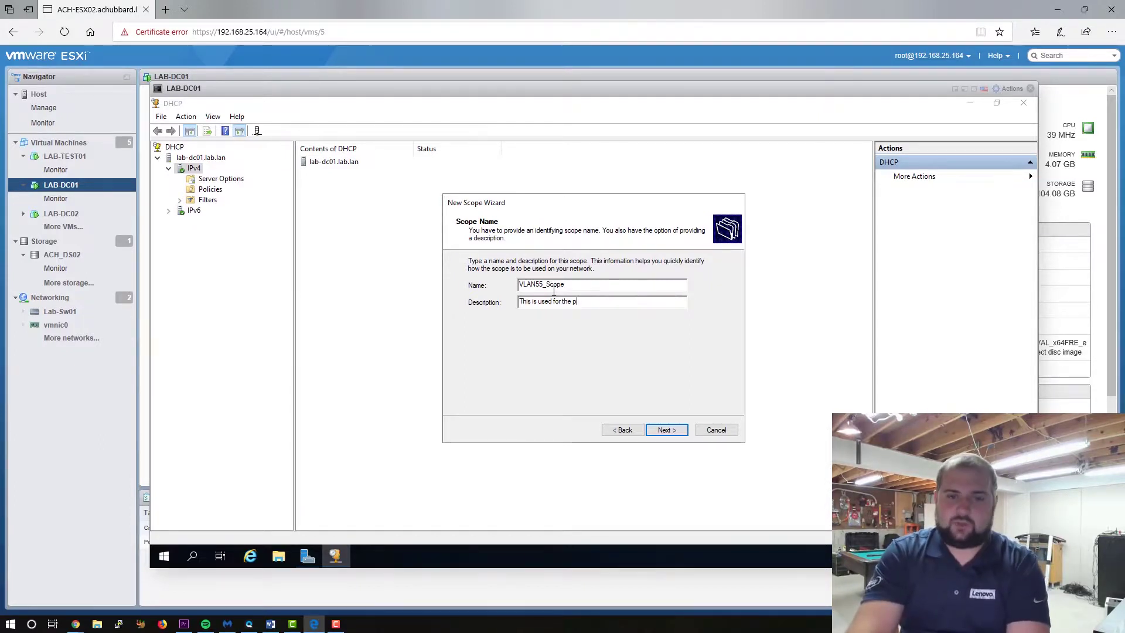
key(BackSpace)
key(BackSpace)
key(BackSpace)
key(BackSpace)
key(BackSpace)
key(BackSpace)
key(BackSpace)
key(BackSpace)
Step: Replace the scope name with Lab_Scope
key(shift+Tab)
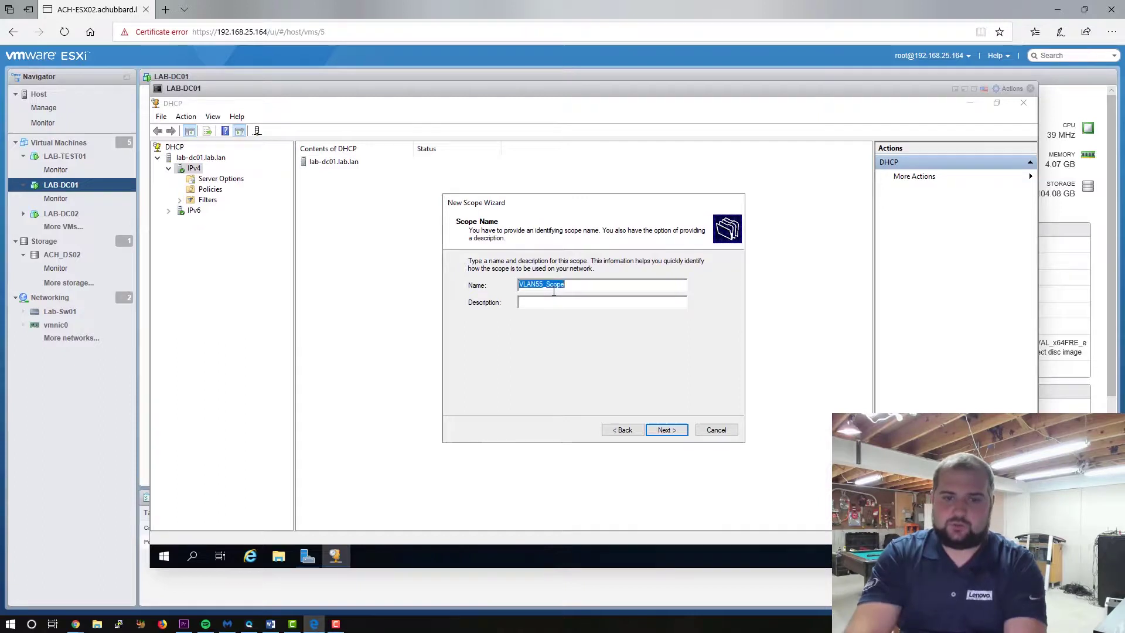
key(BackSpace)
text(Lab_Sca)
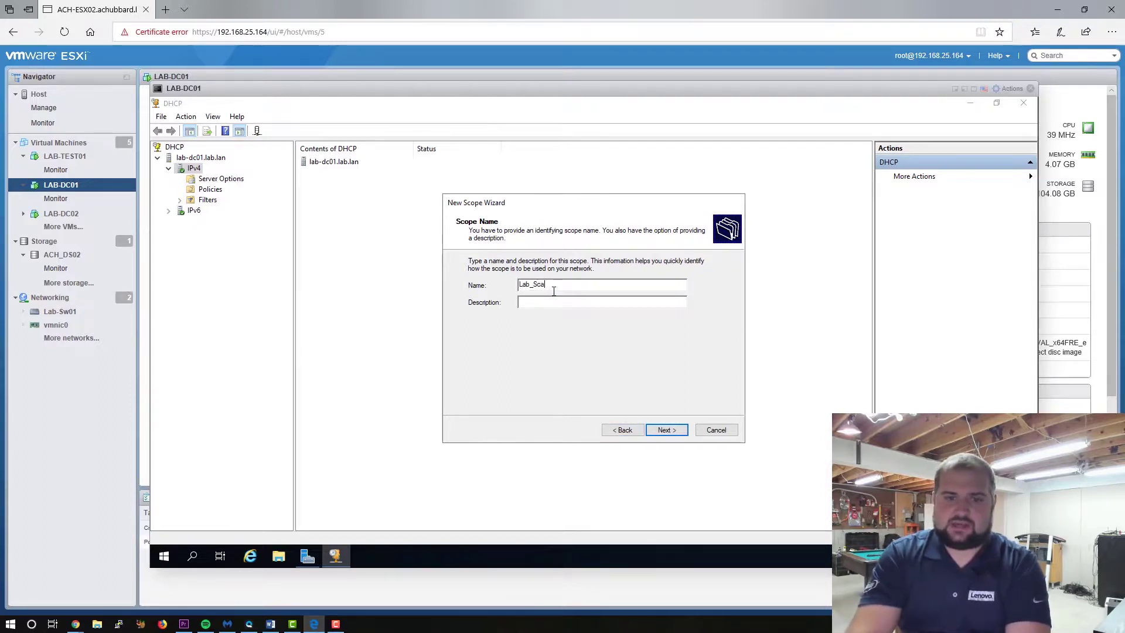
text(p)
key(BackSpace)
key(BackSpace)
text(o)
key(Tab)
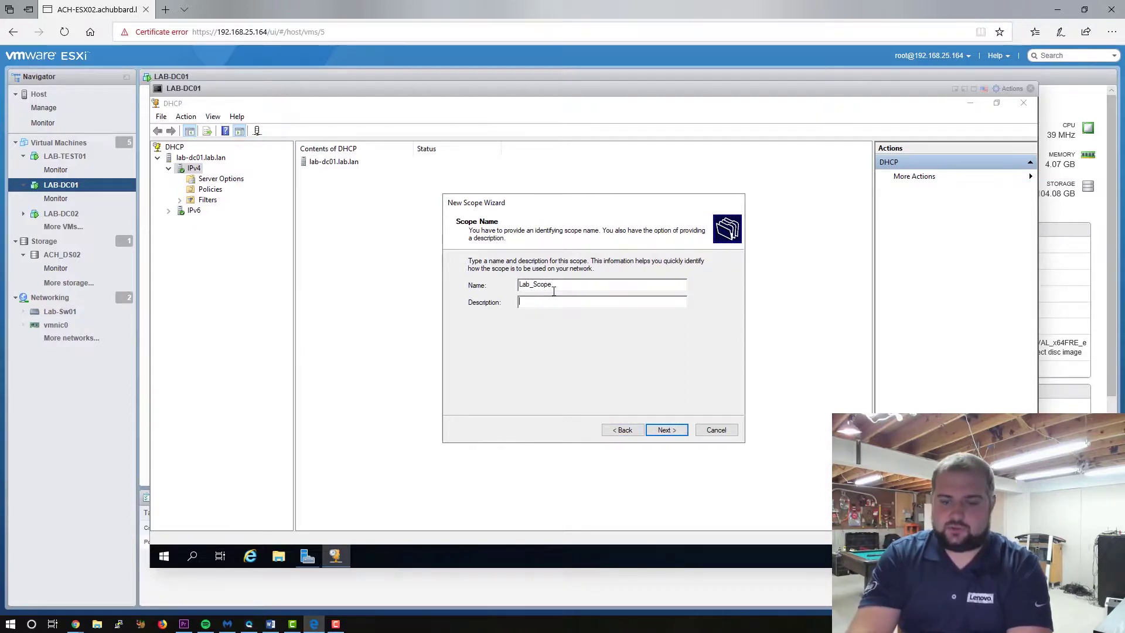
Step: Describe the scope as "This is used in the lab and is .10 subnet" and proceed to the IP address range
text(This i)
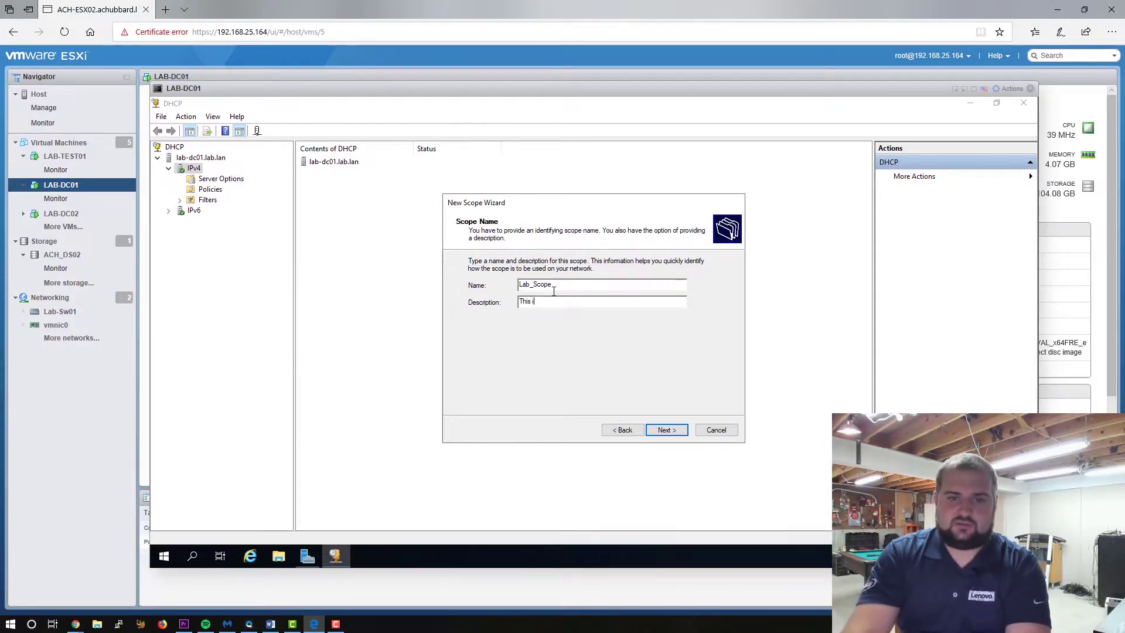
text(s used in the l)
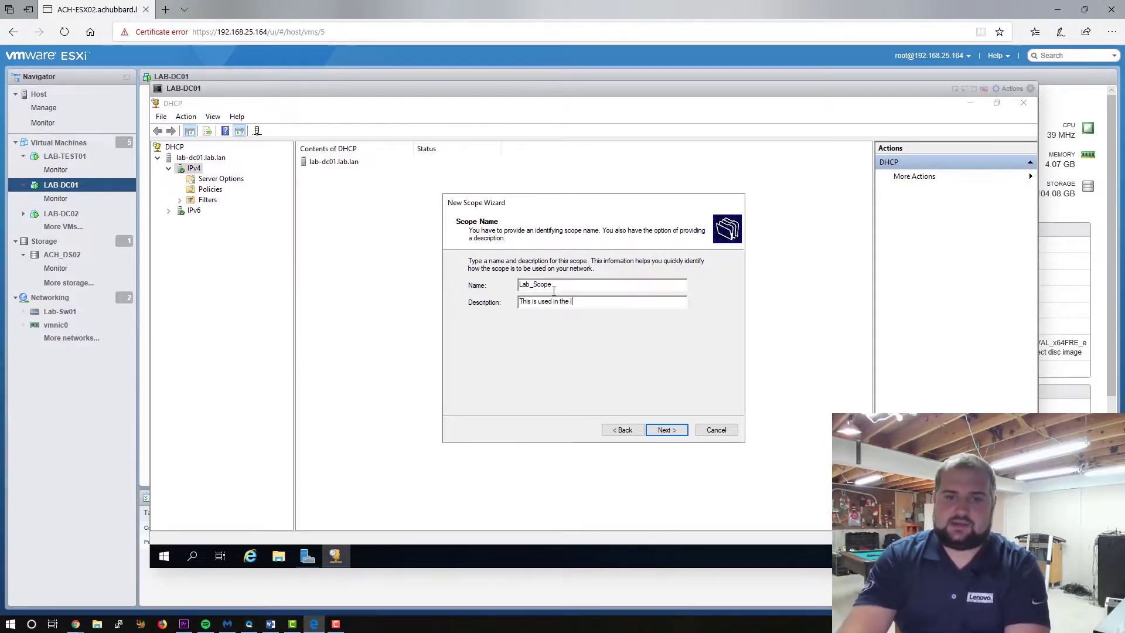
text(ab and is .10)
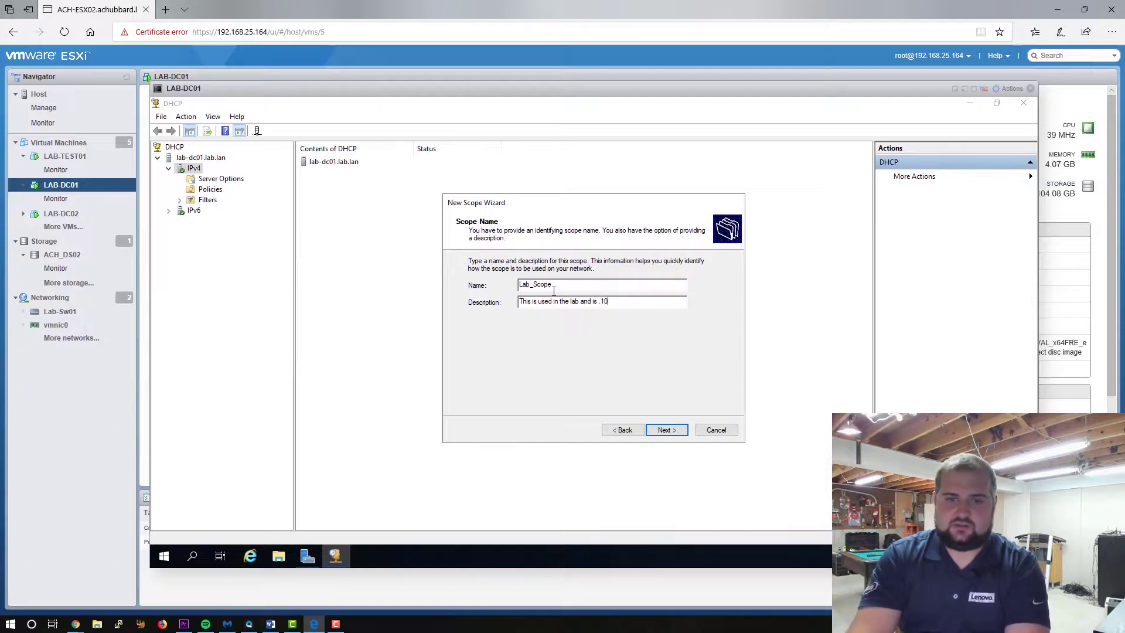
text( subnet)
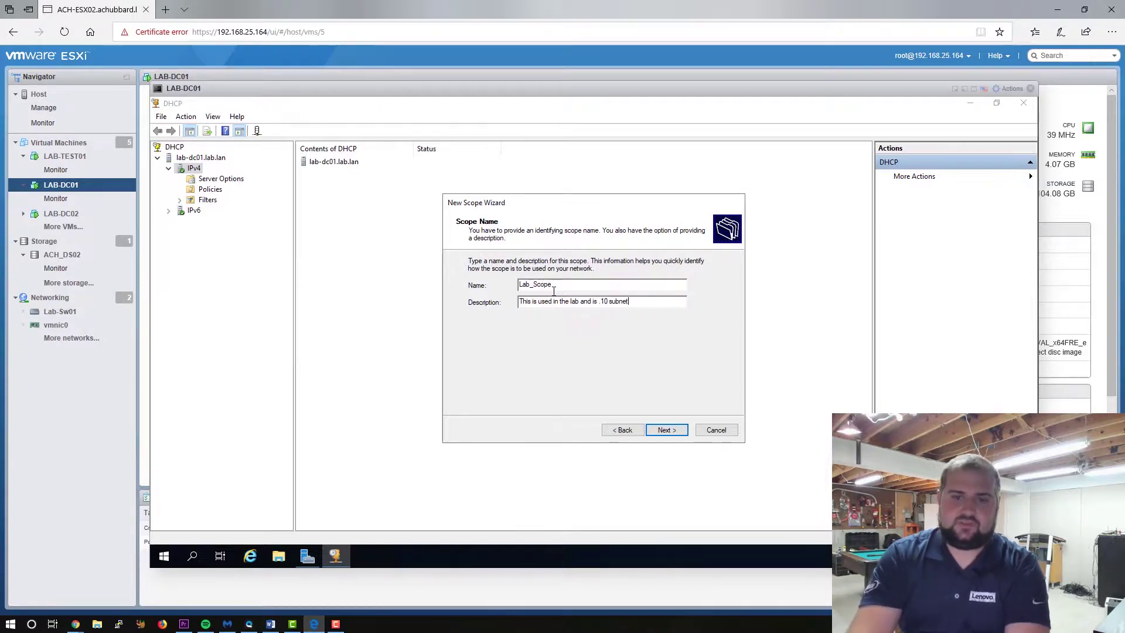
click(674, 431)
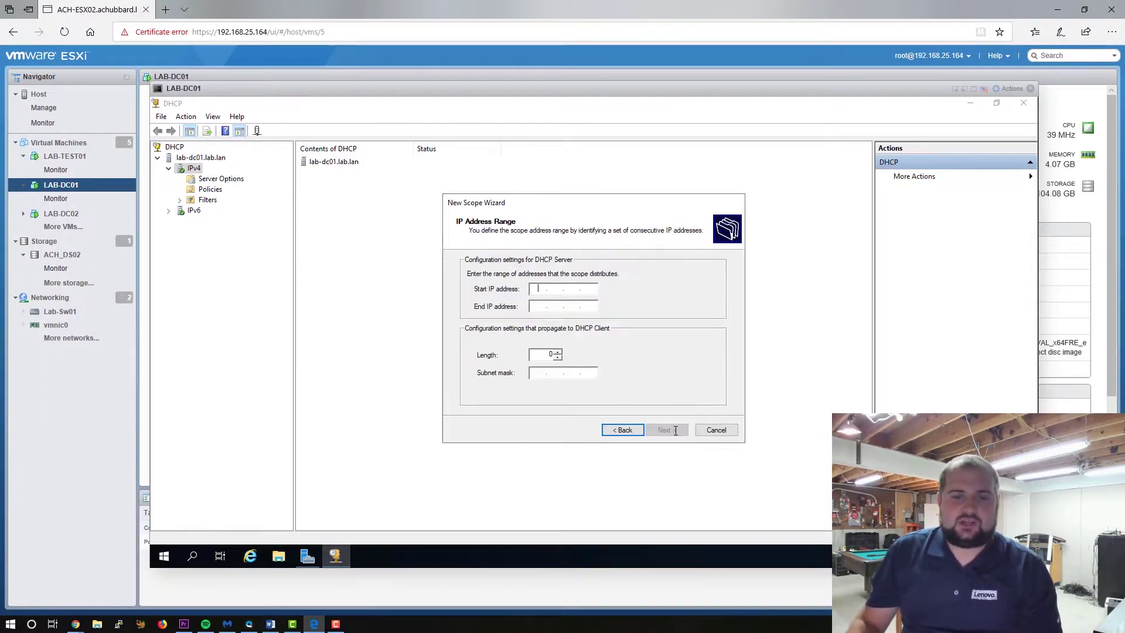
Step: Set the scope's address range to start at 10.10.10.100 and end at 10.10.10.125
text(10.10.10.)
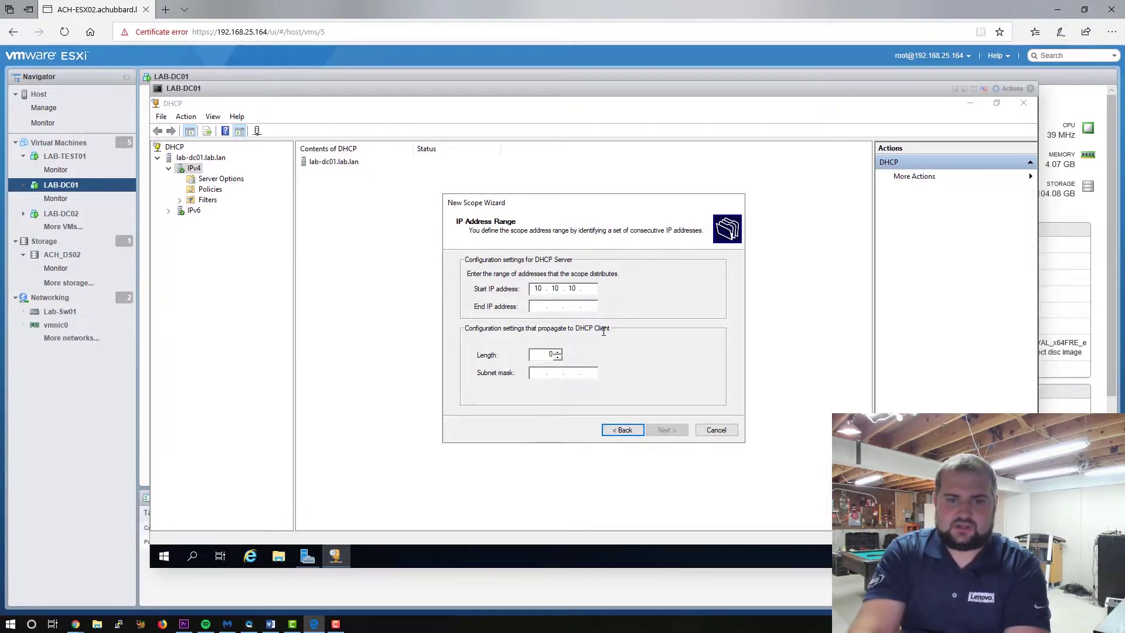
key(Tab)
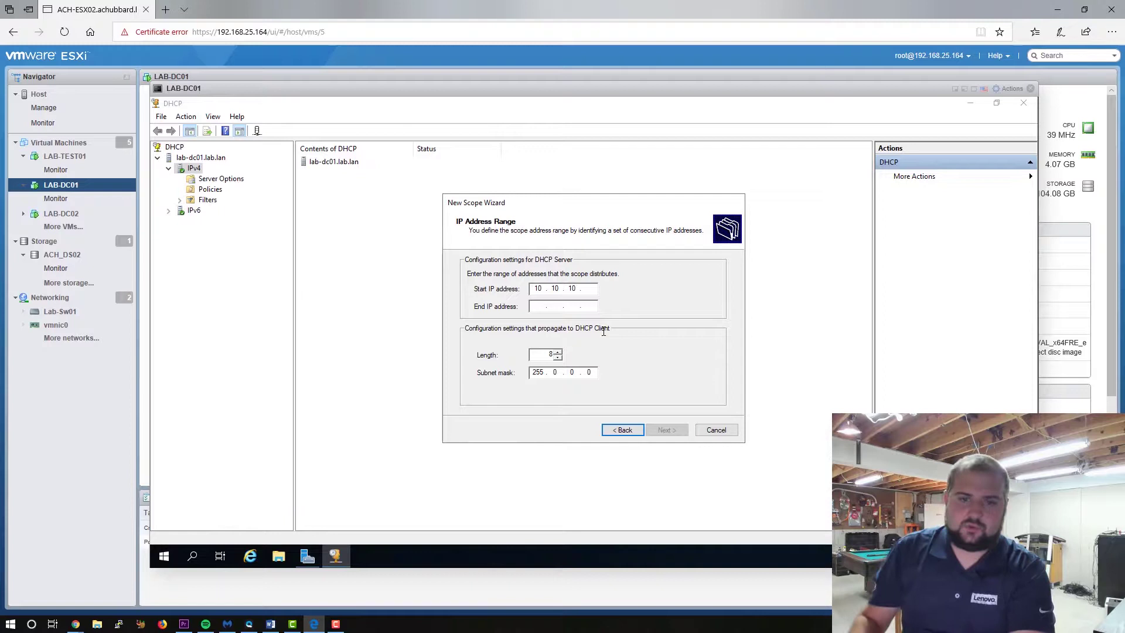
click(589, 288)
text(100)
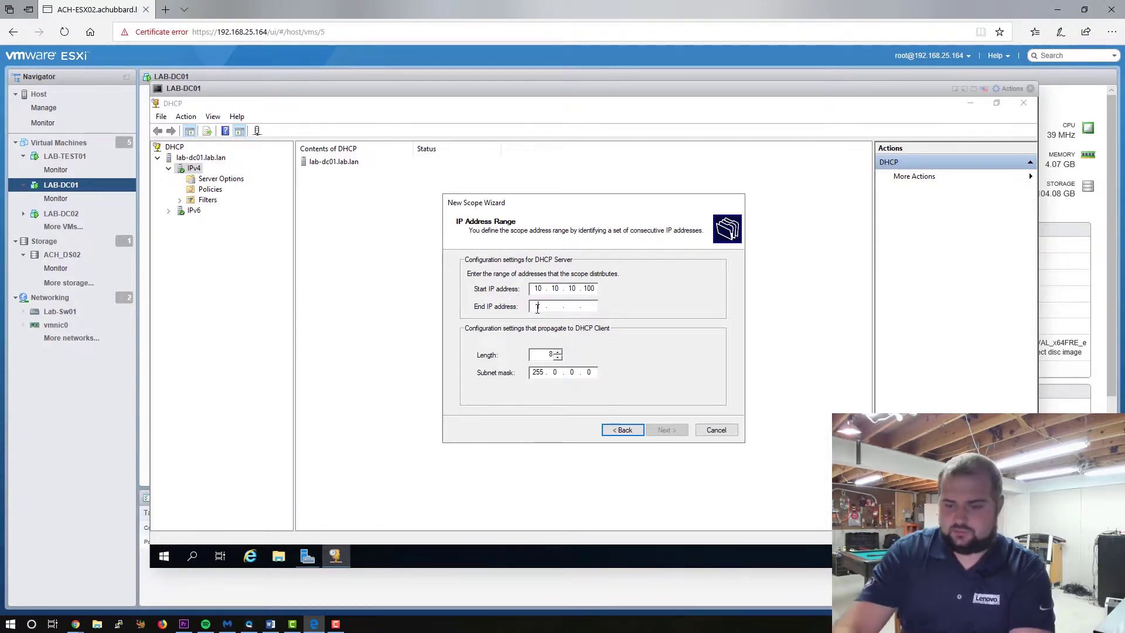
text(10.10.10.1)
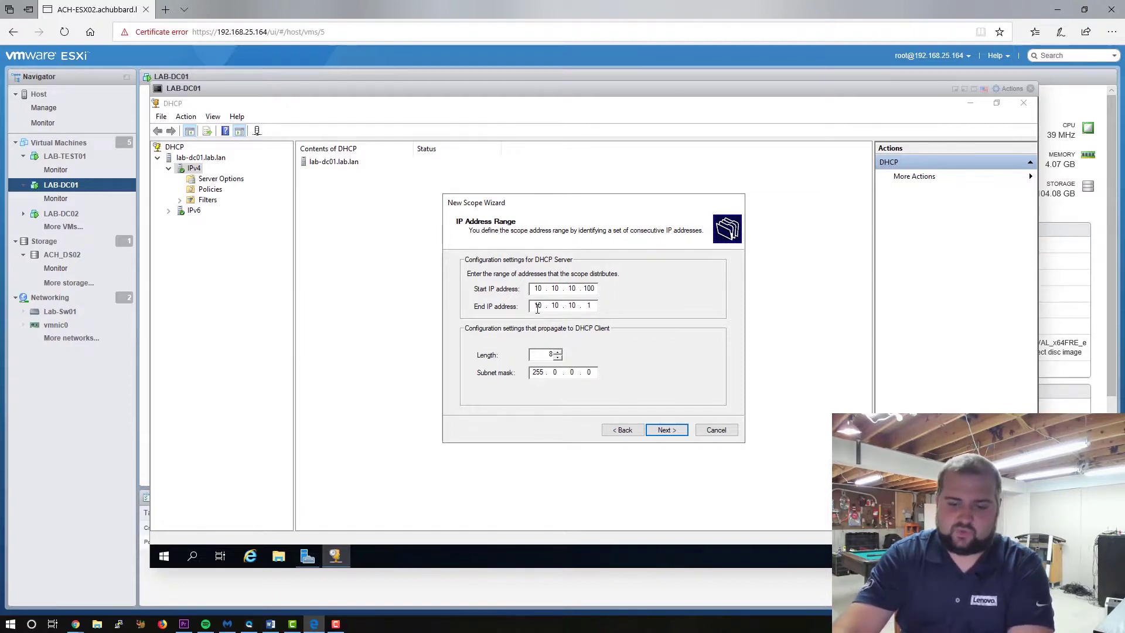
text(25)
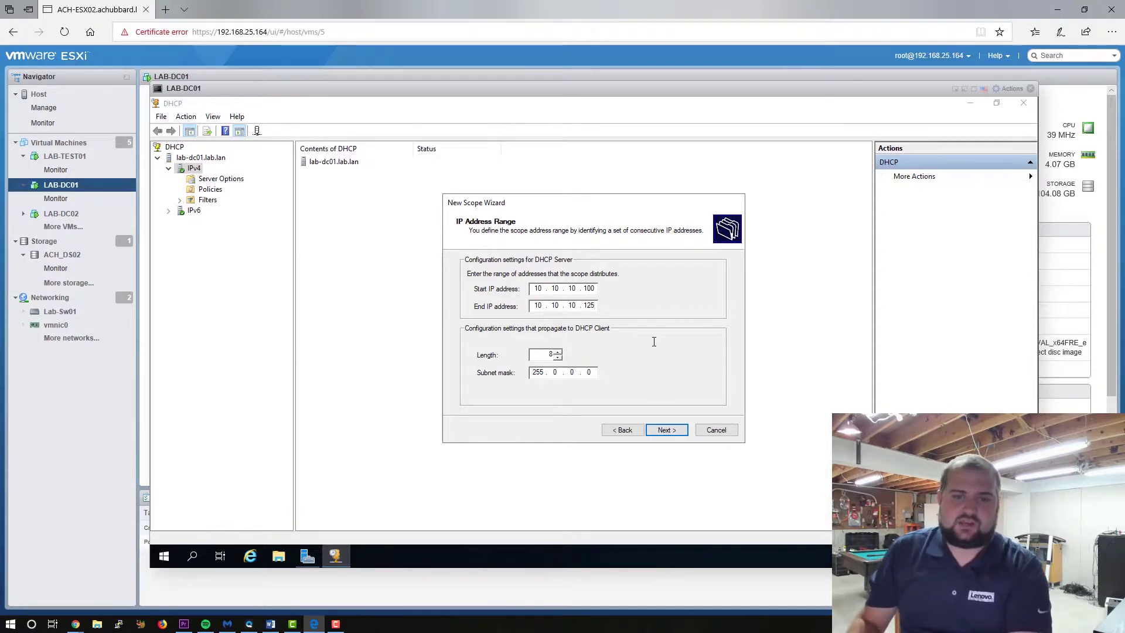
Step: Set the subnet mask to 255.255.255.0 and accept the address range settings
click(560, 373)
text(25)
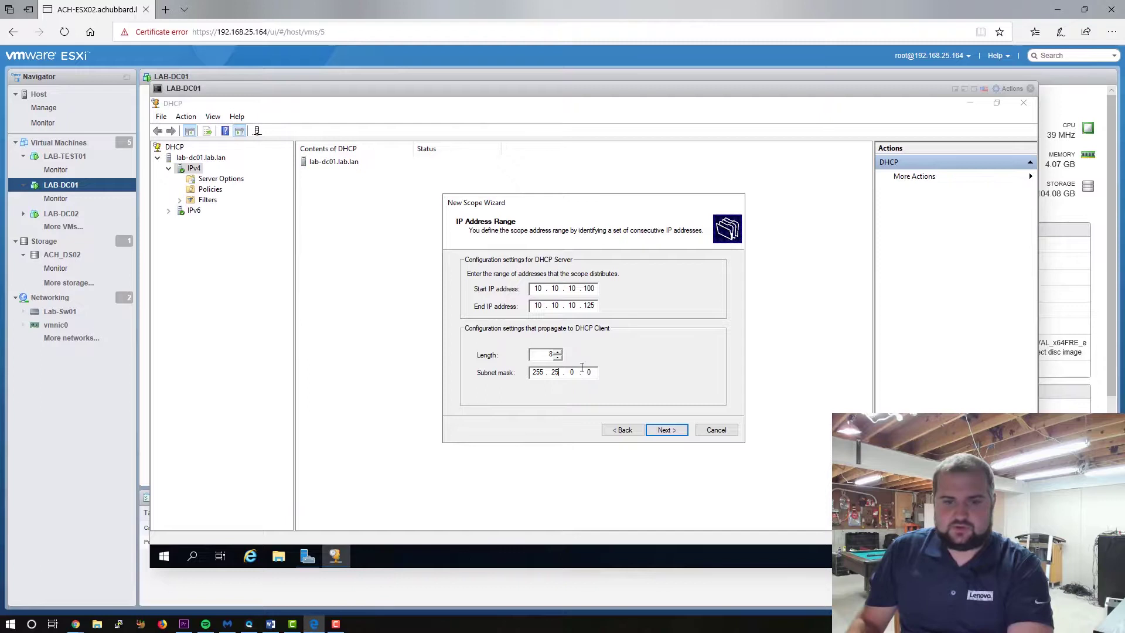
text(5 . 255)
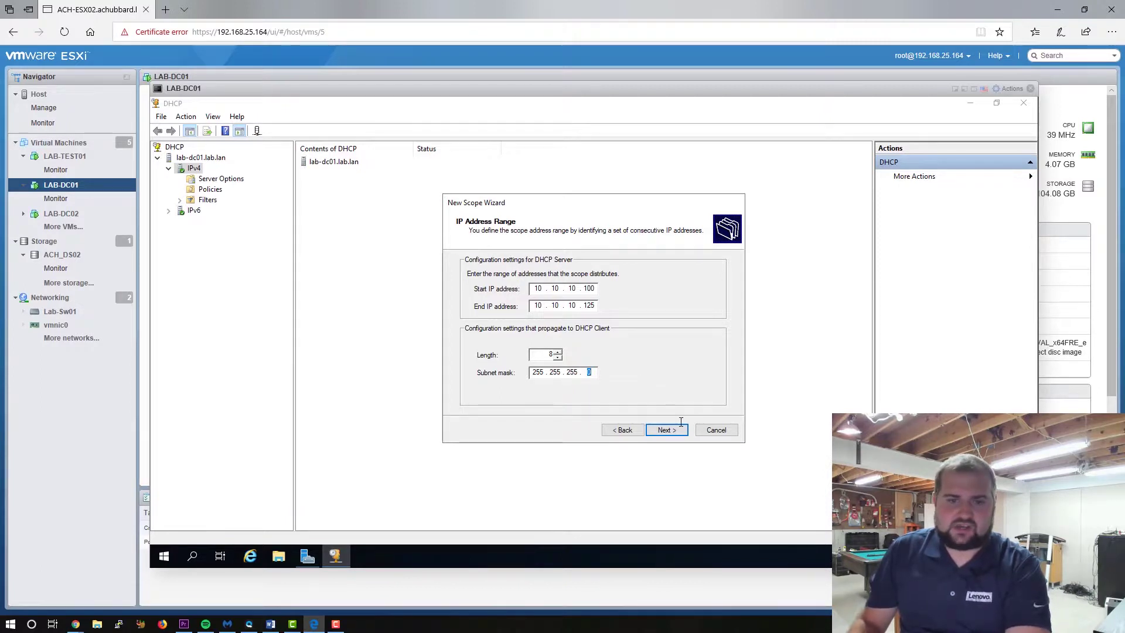
click(681, 428)
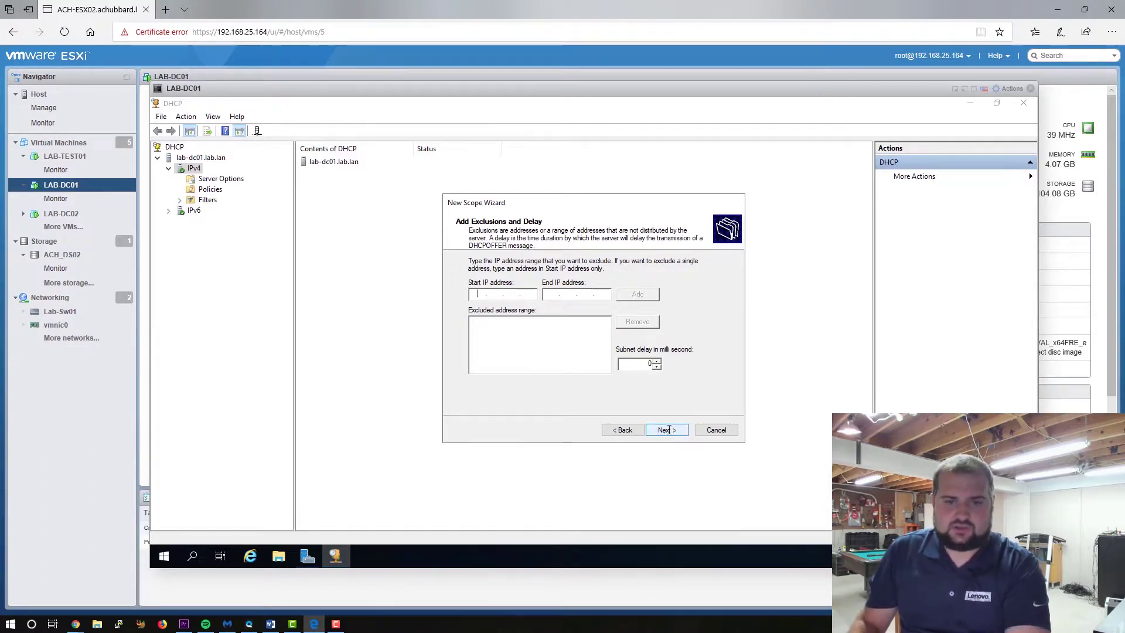
Step: Leave the exclusions empty and the lease duration at its default, and proceed with configuring the DHCP options now
click(669, 430)
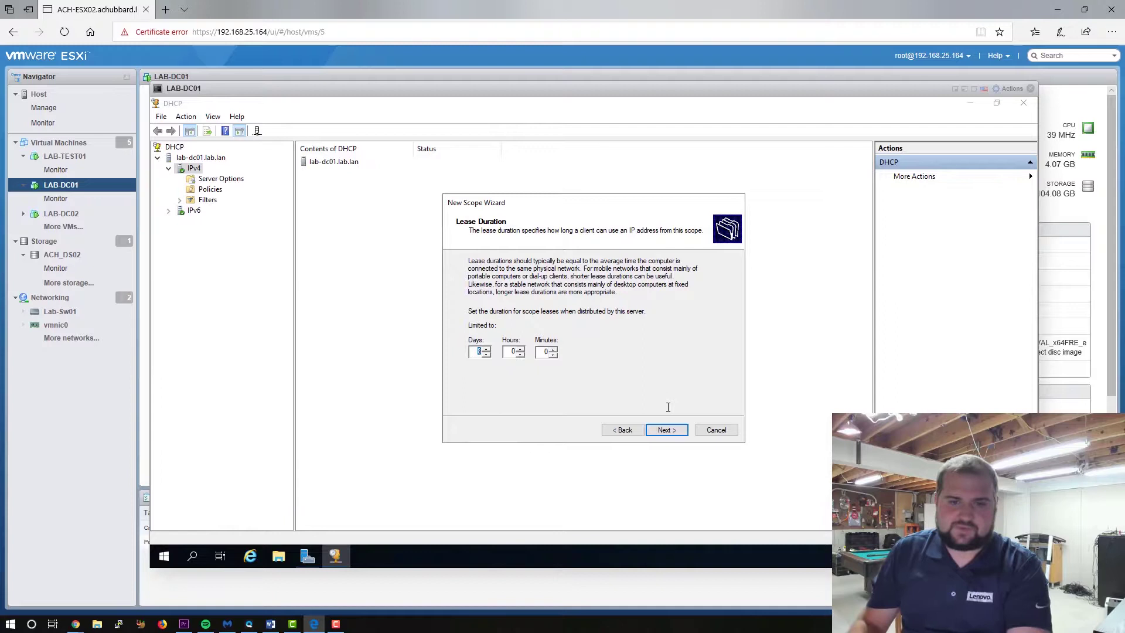
click(669, 430)
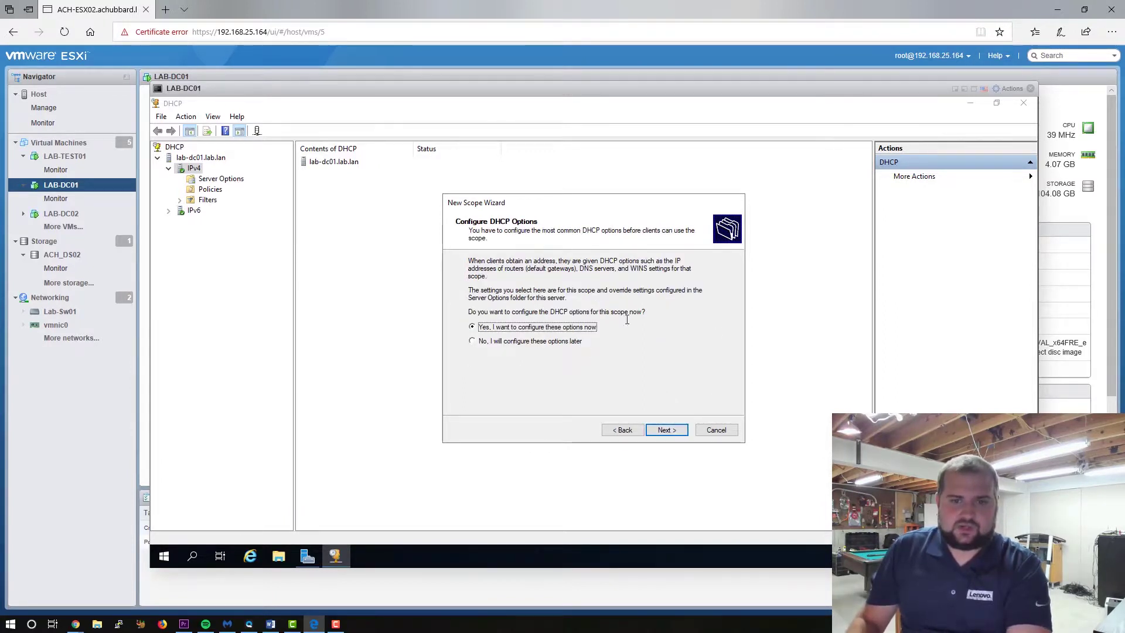
click(671, 431)
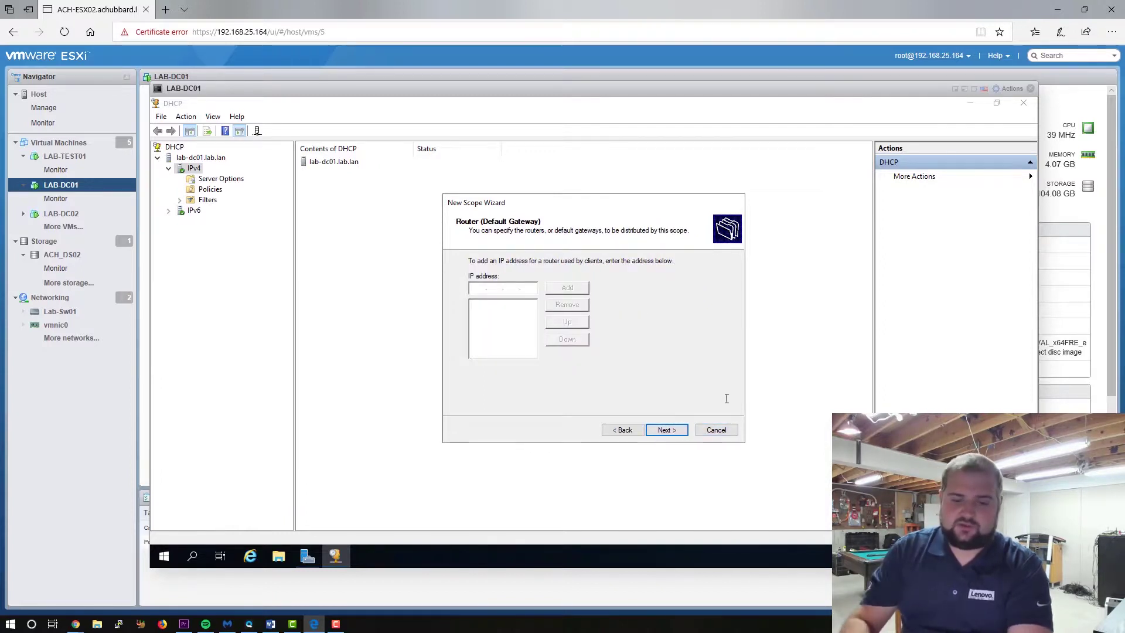
Step: Add 10.10.10.1 as the scope's default gateway and proceed to the DNS settings
text(10.10.)
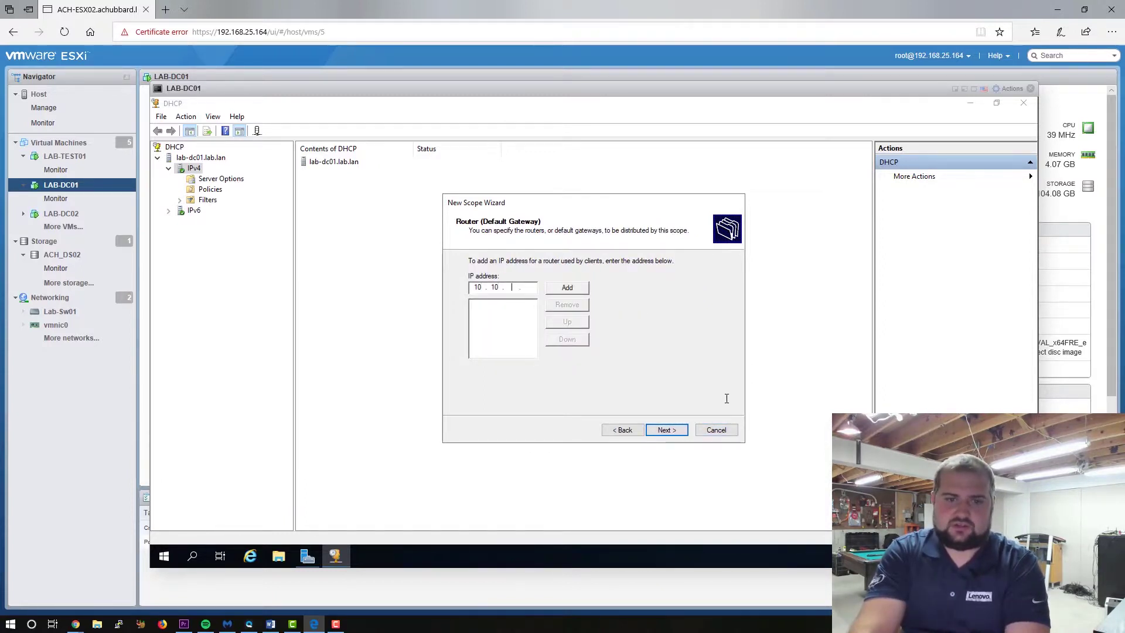
text(10.1)
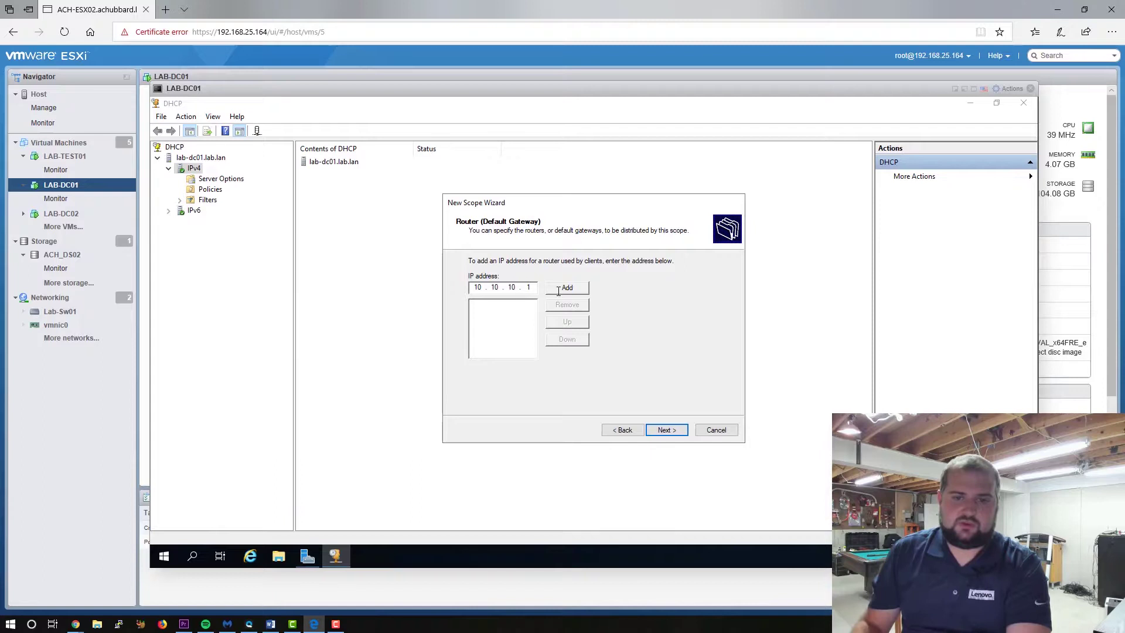
click(561, 287)
click(666, 431)
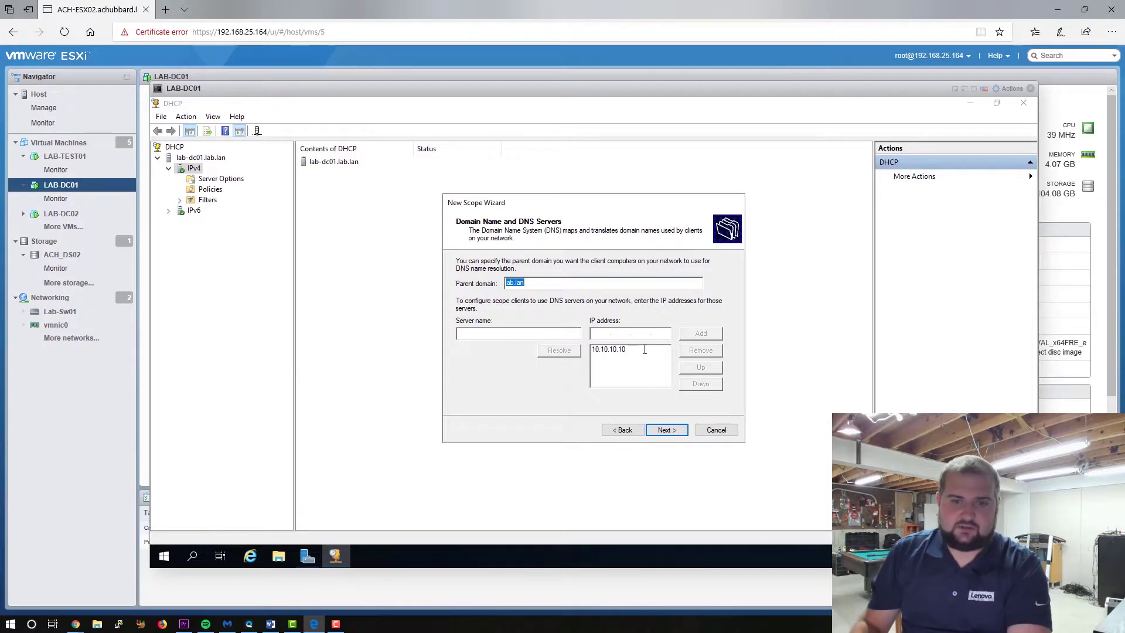
Step: Add 10.10.10.20 as an additional DNS server for the scope and accept the DNS settings
click(601, 336)
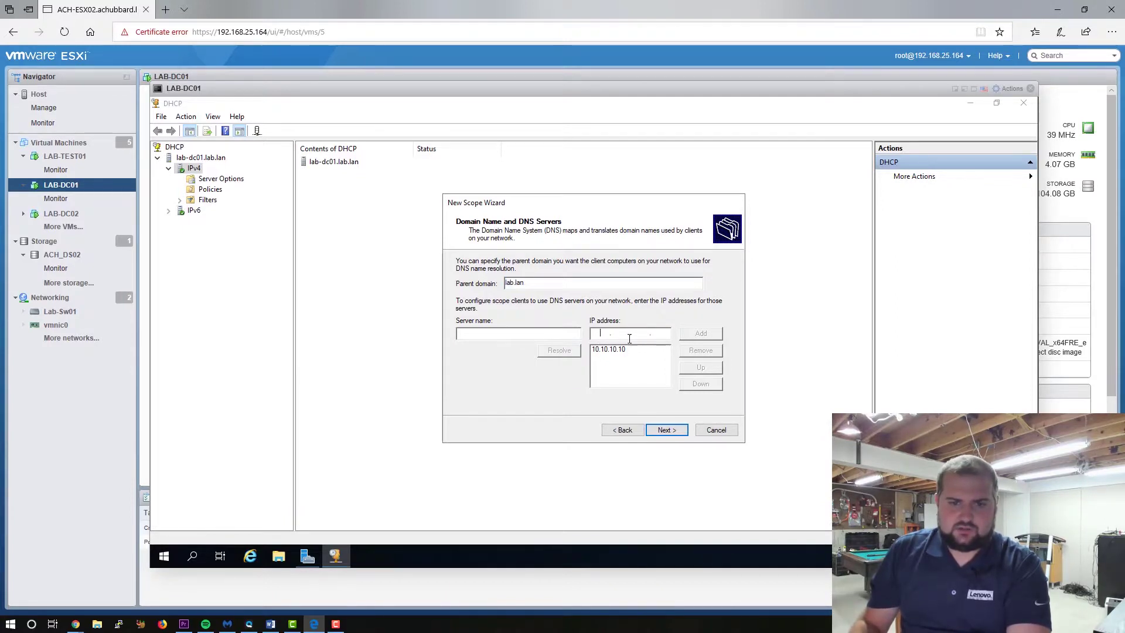
text(10 . 10 . 1)
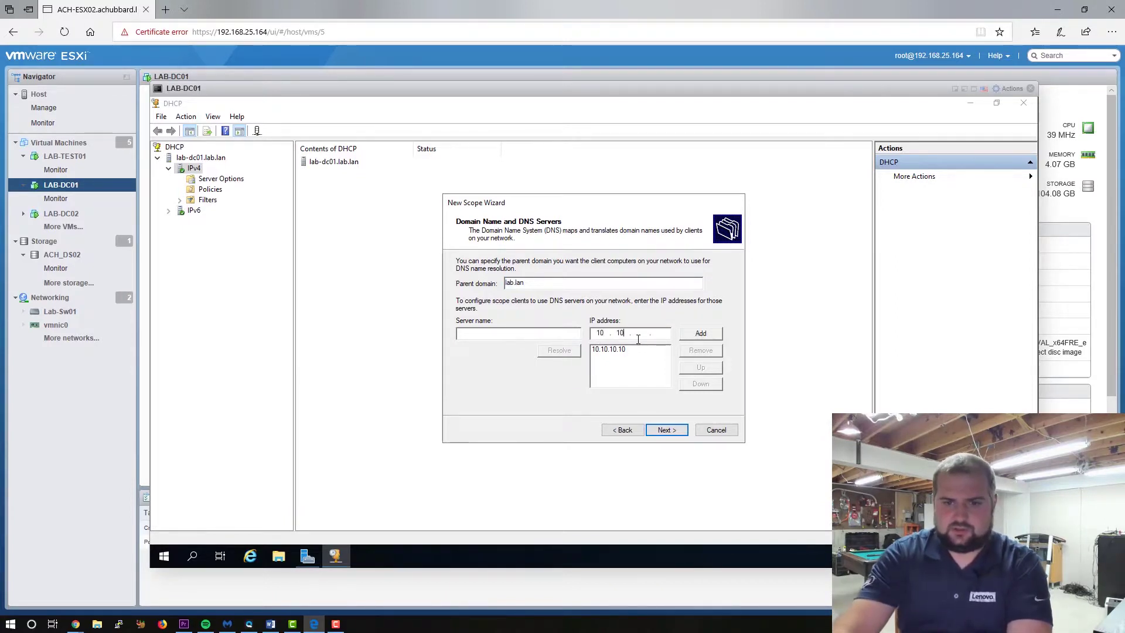
text(0 . 2)
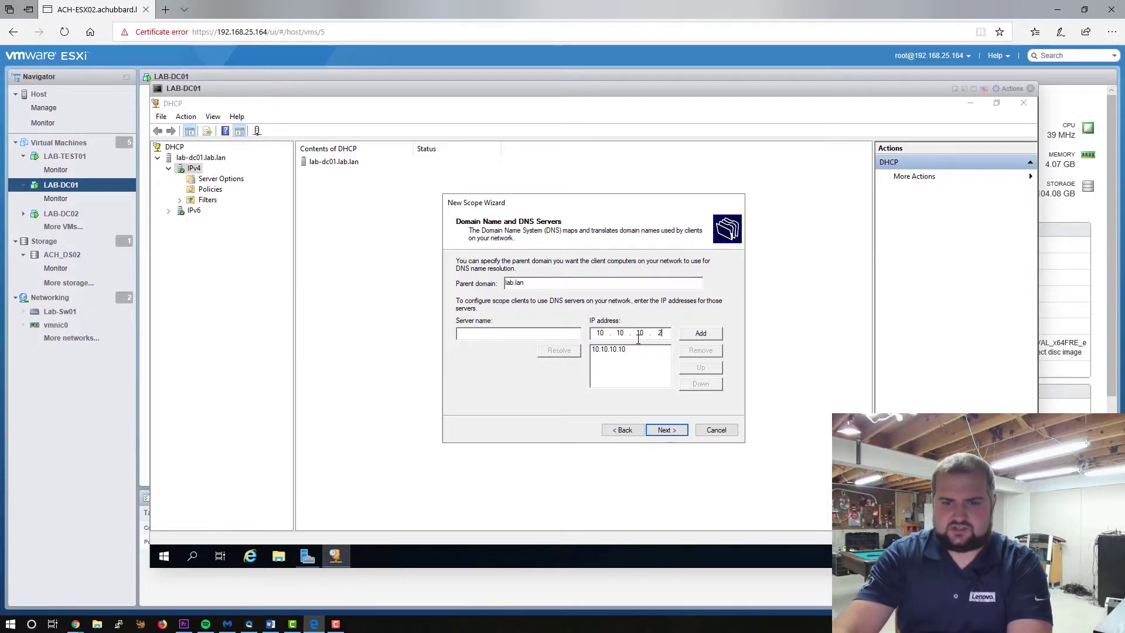
text(0)
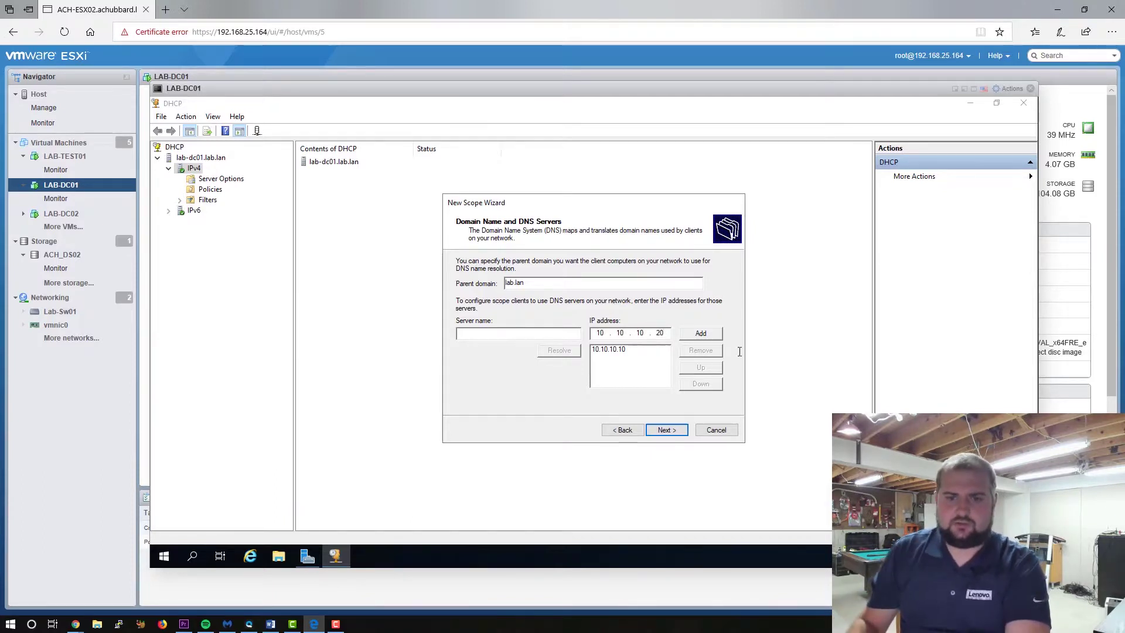
click(710, 333)
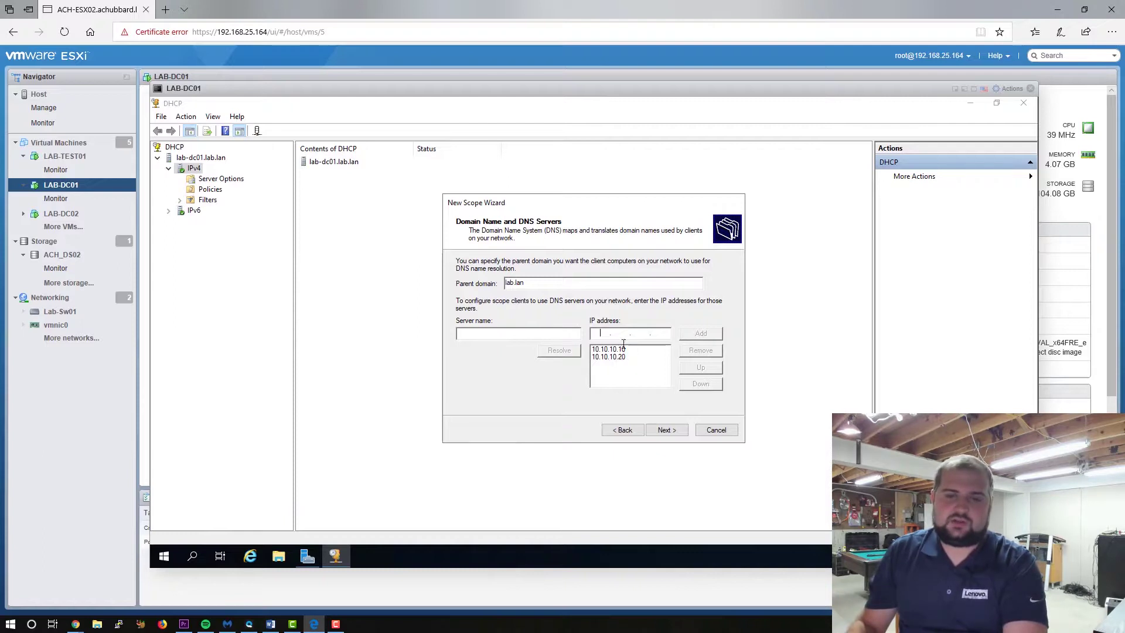
click(668, 428)
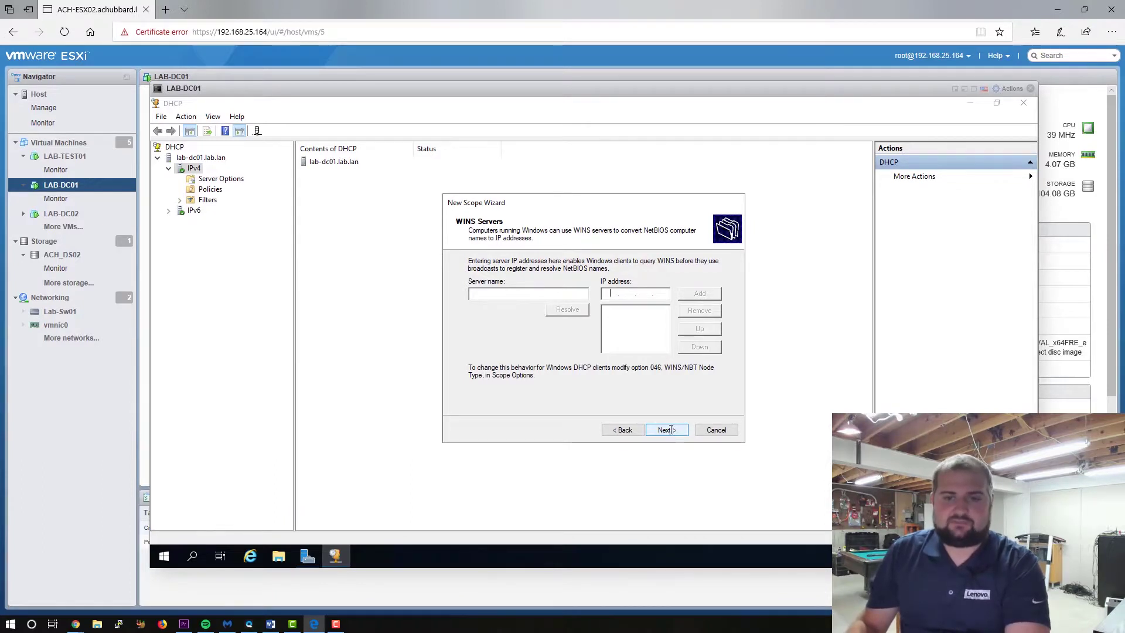
Step: Skip the WINS servers and finish the wizard with the scope activated now
click(667, 431)
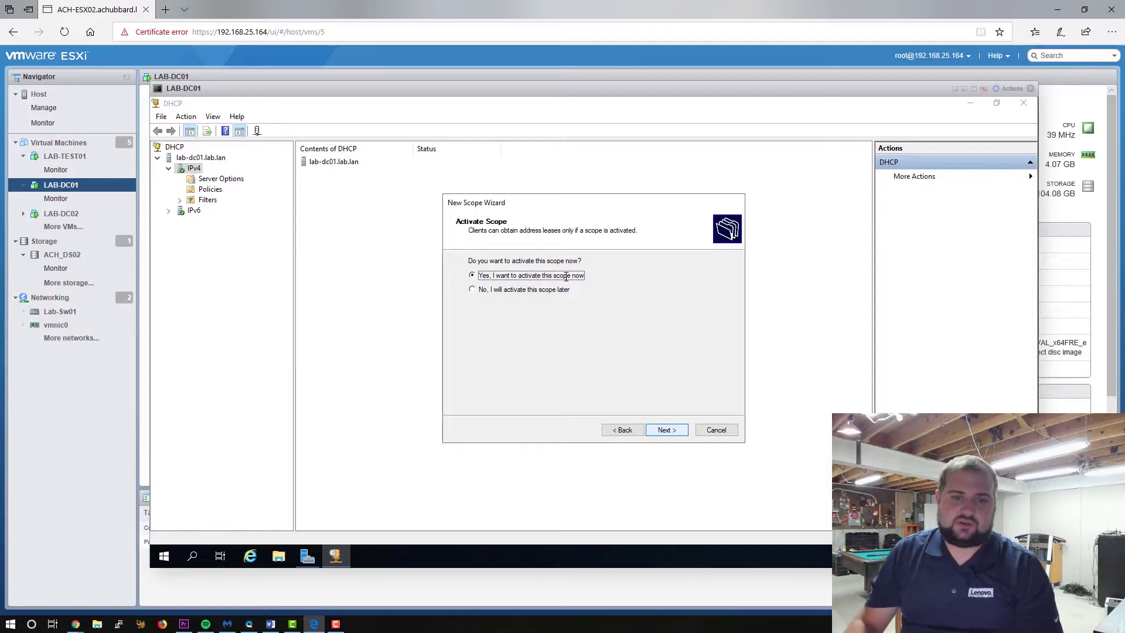
click(664, 430)
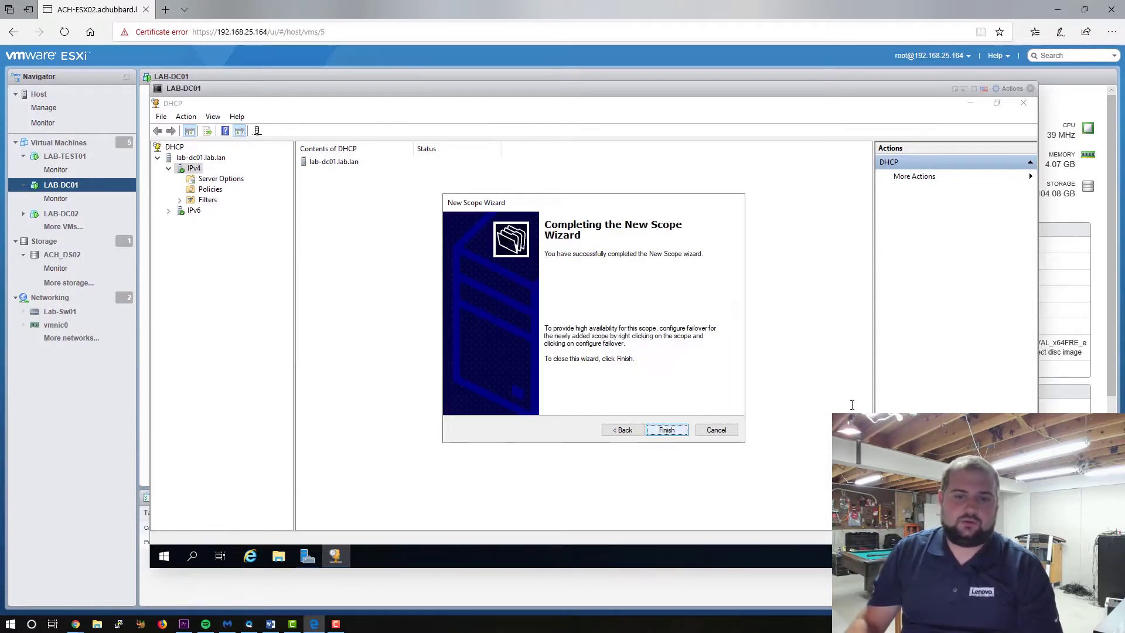
click(682, 431)
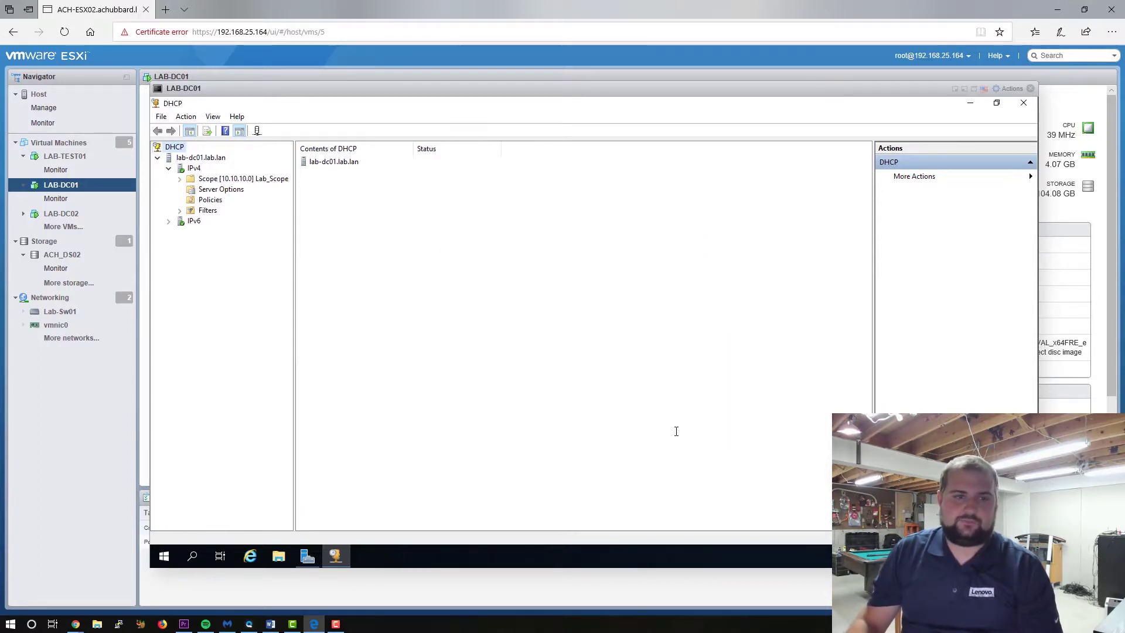
Step: Expand Lab_Scope under IPv4 and view its address leases
click(180, 179)
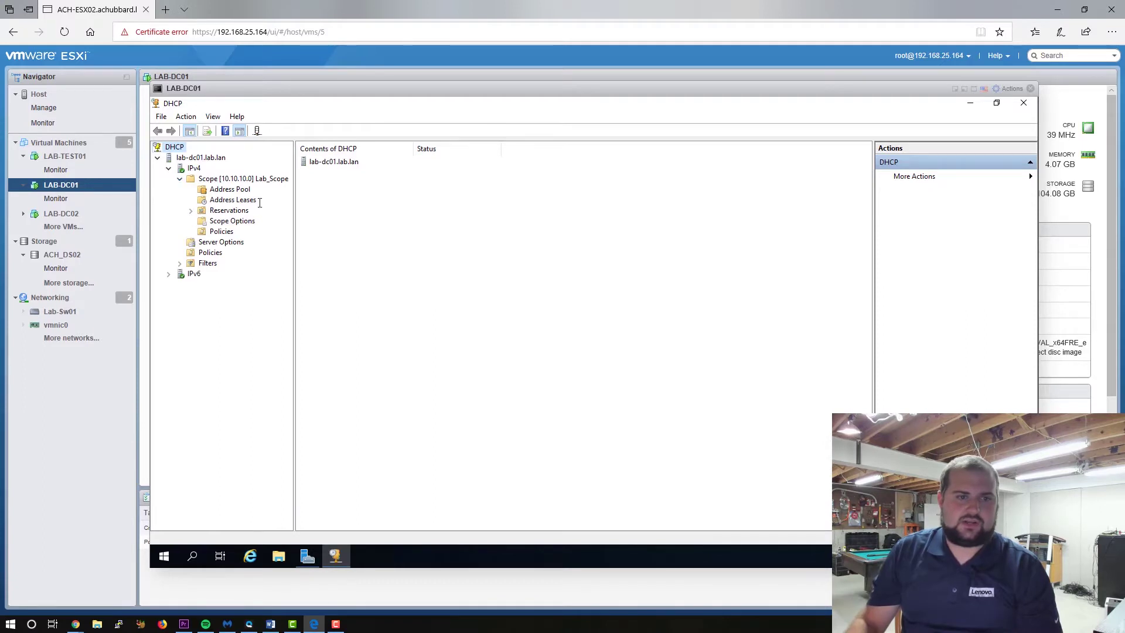
click(240, 200)
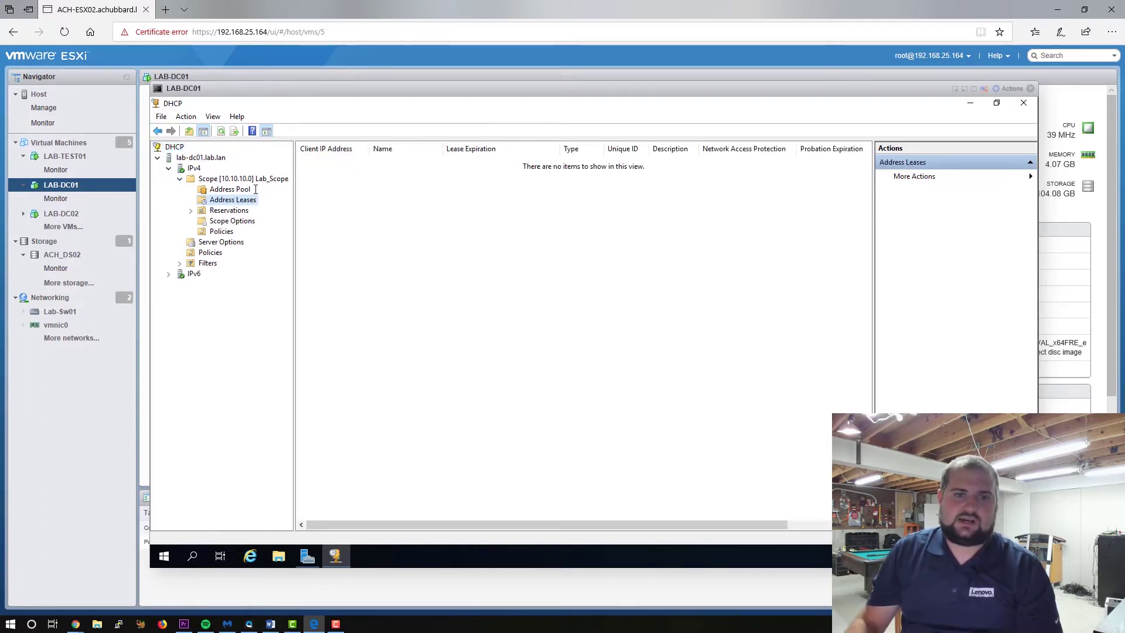
Step: Close the LAB-DC01 console and show the LAB-TEST01 virtual machine
click(1031, 89)
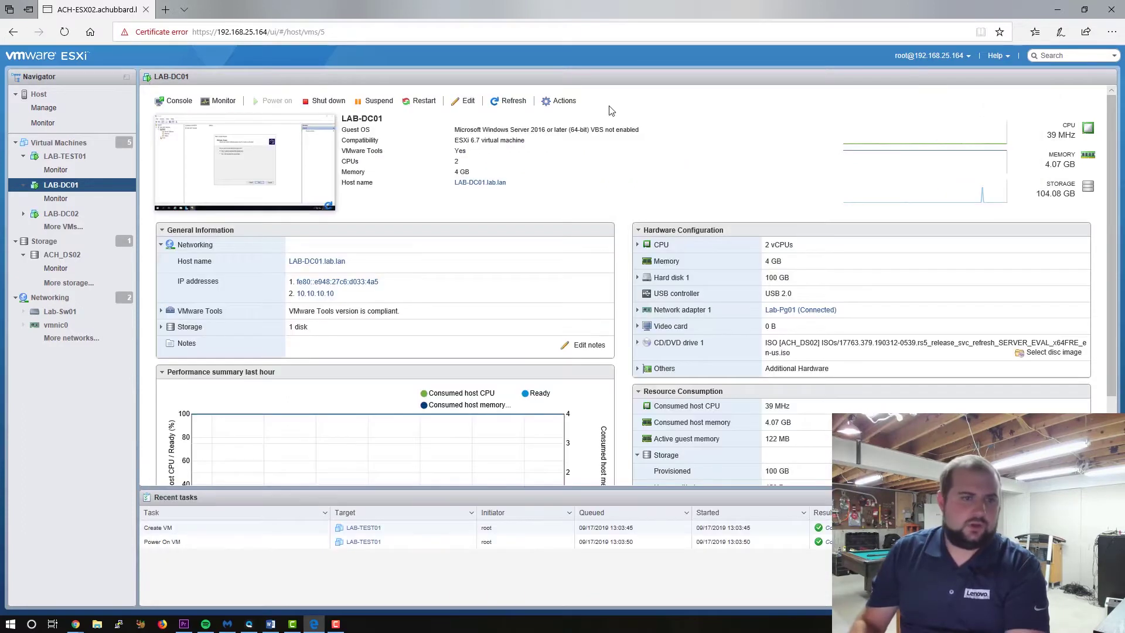
click(65, 156)
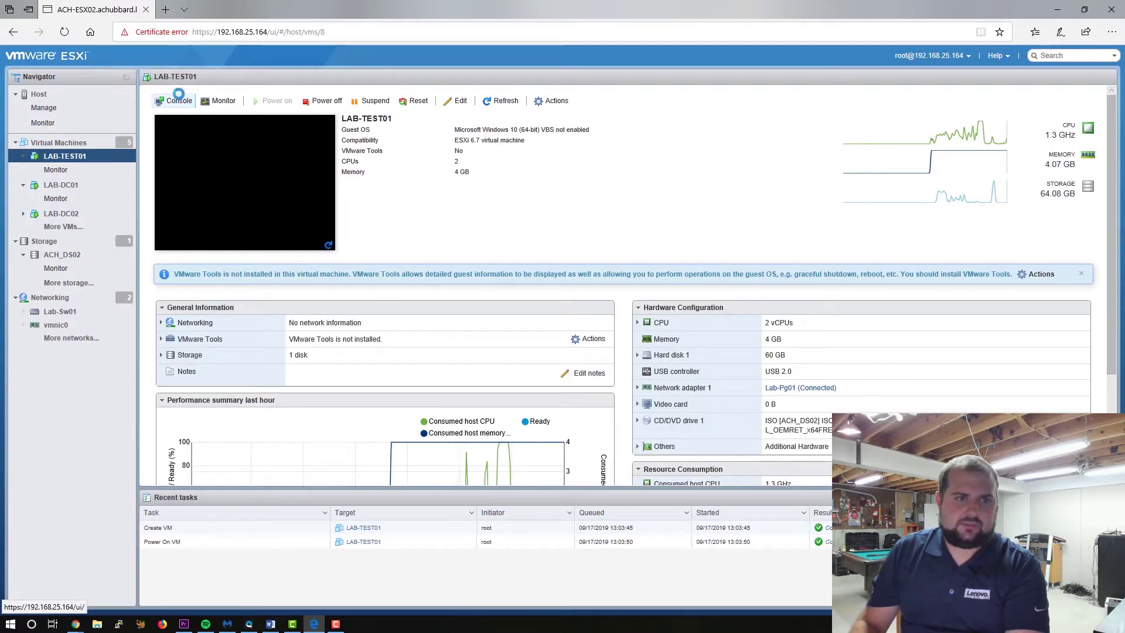
Step: Open the LAB-TEST01 console in the browser and launch a command prompt by running cmd
click(177, 101)
click(205, 115)
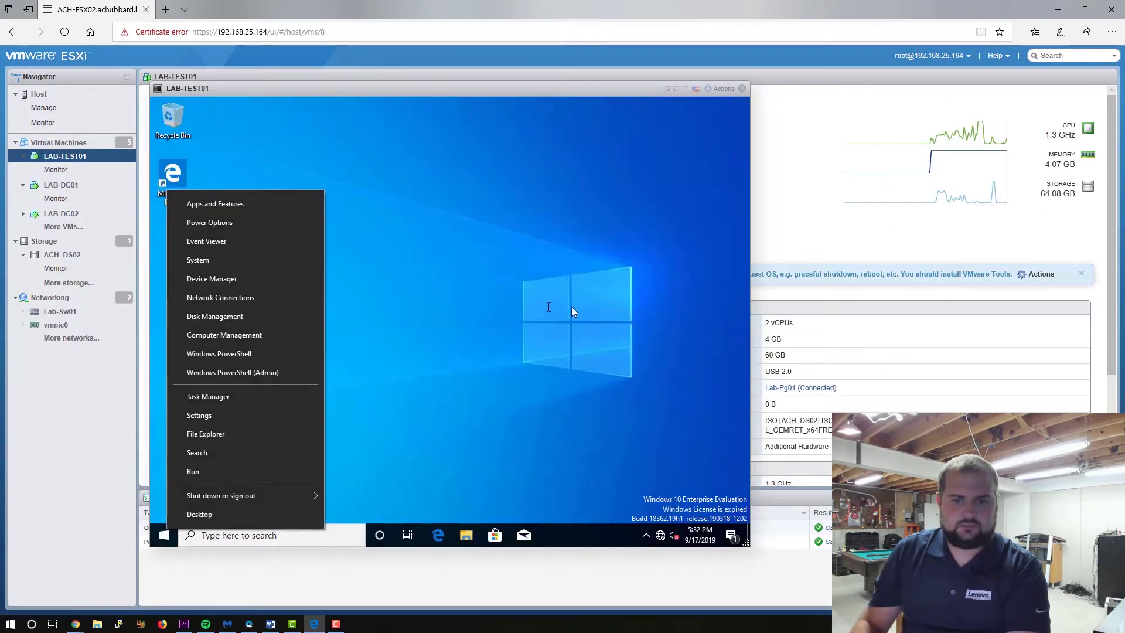
right_click(164, 535)
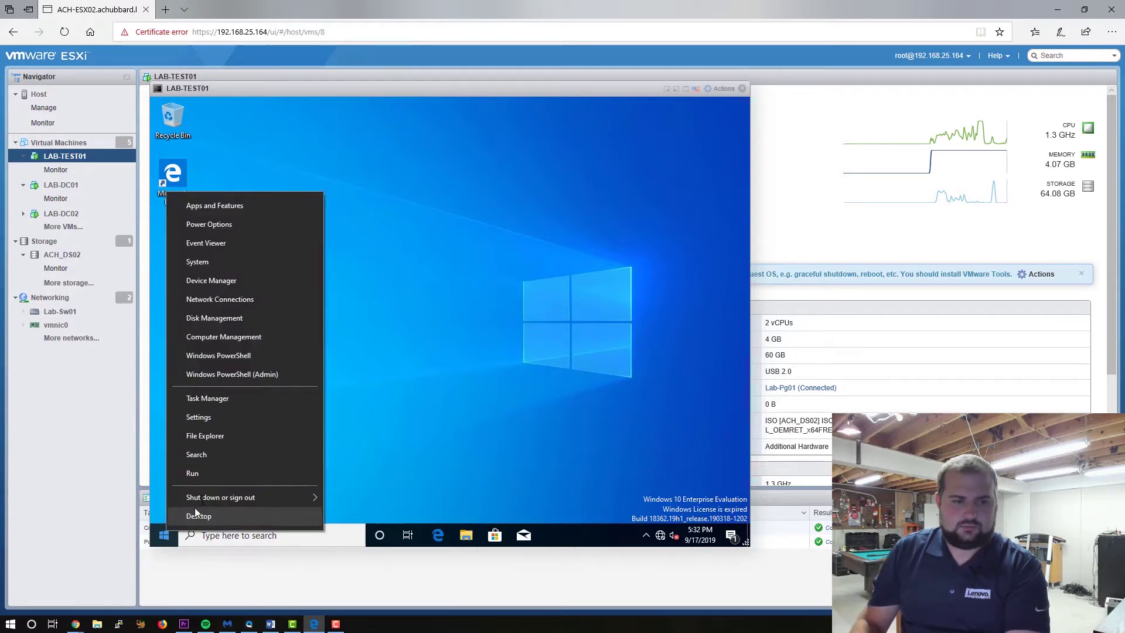
click(213, 475)
text(cmd)
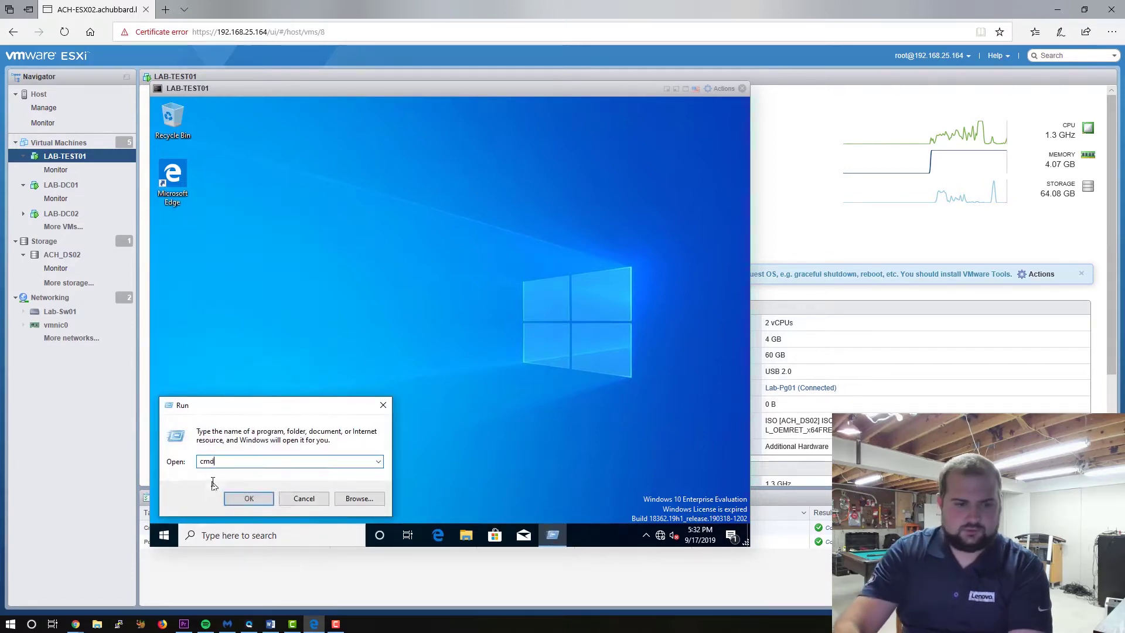
key(Return)
Step: Run ipconfig to view the test machine's current IP configuration
text(i)
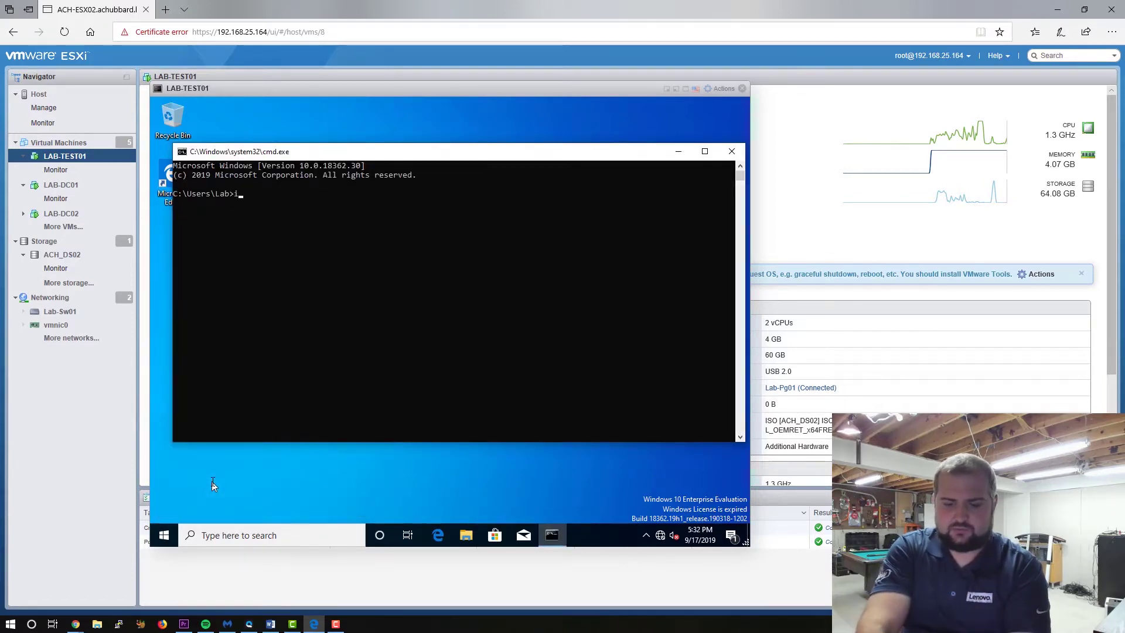
text(pconfig)
key(Return)
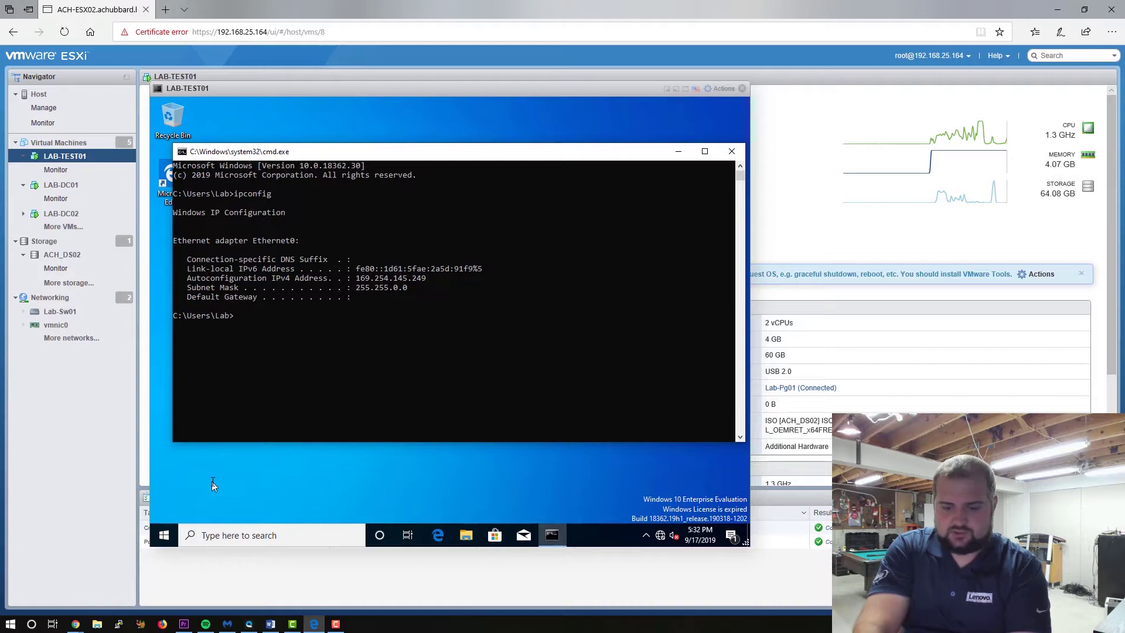
Step: Release the test machine's current IP address with ipconfig /release
text(ipconfig )
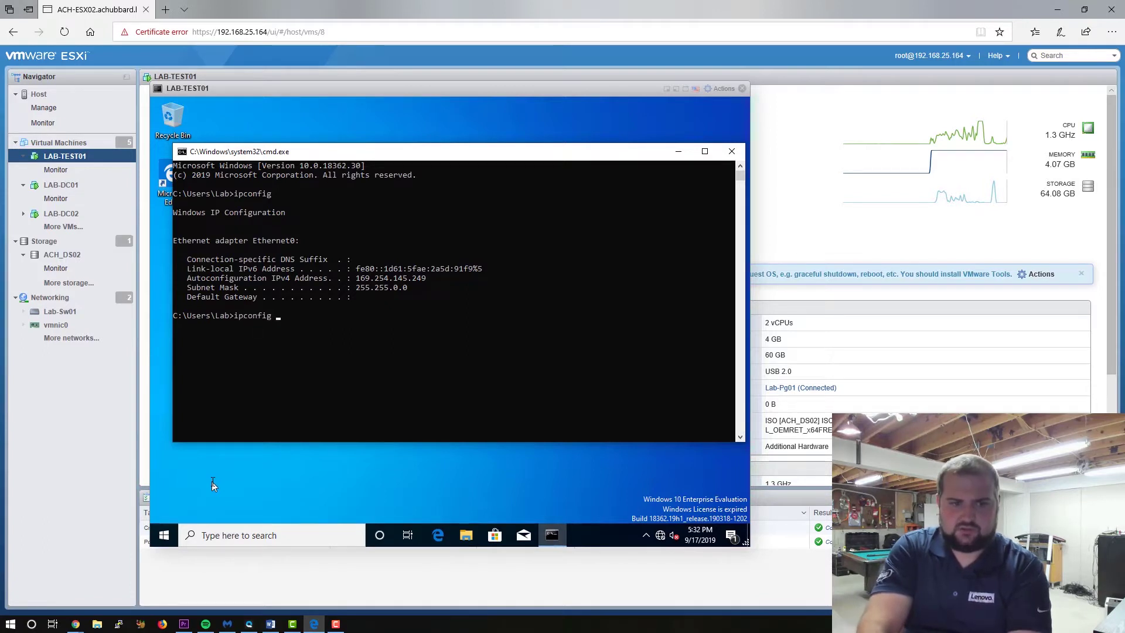
text(/re)
text(el)
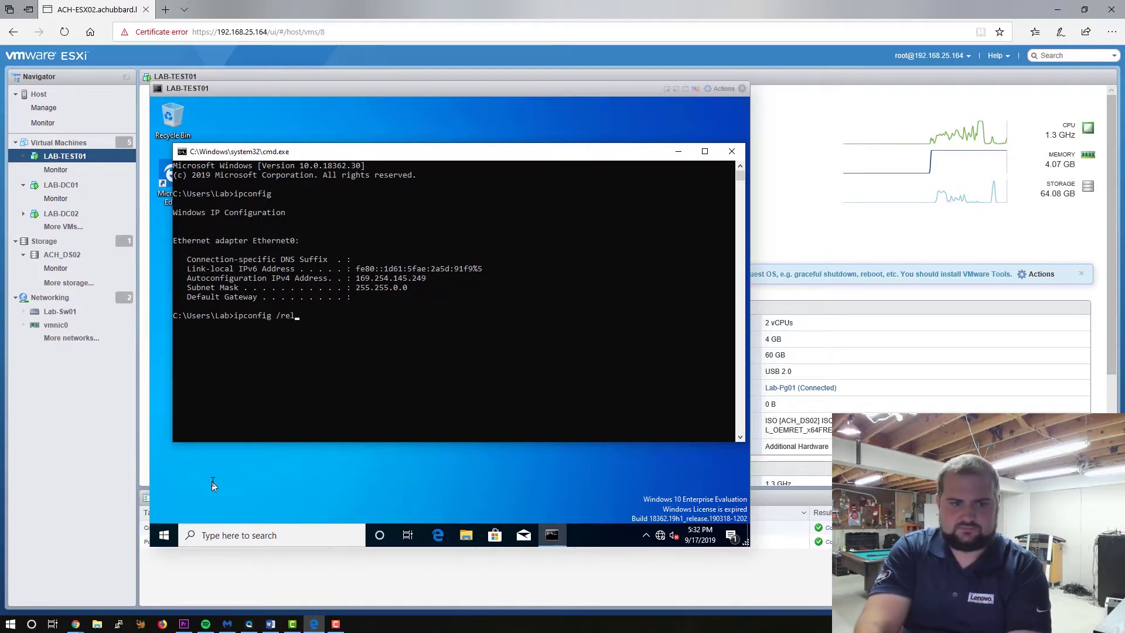
text(ease)
key(Return)
Step: Request a new address with ipconfig /renew and allow the PC to be discoverable on the lab.lan network
key(Up)
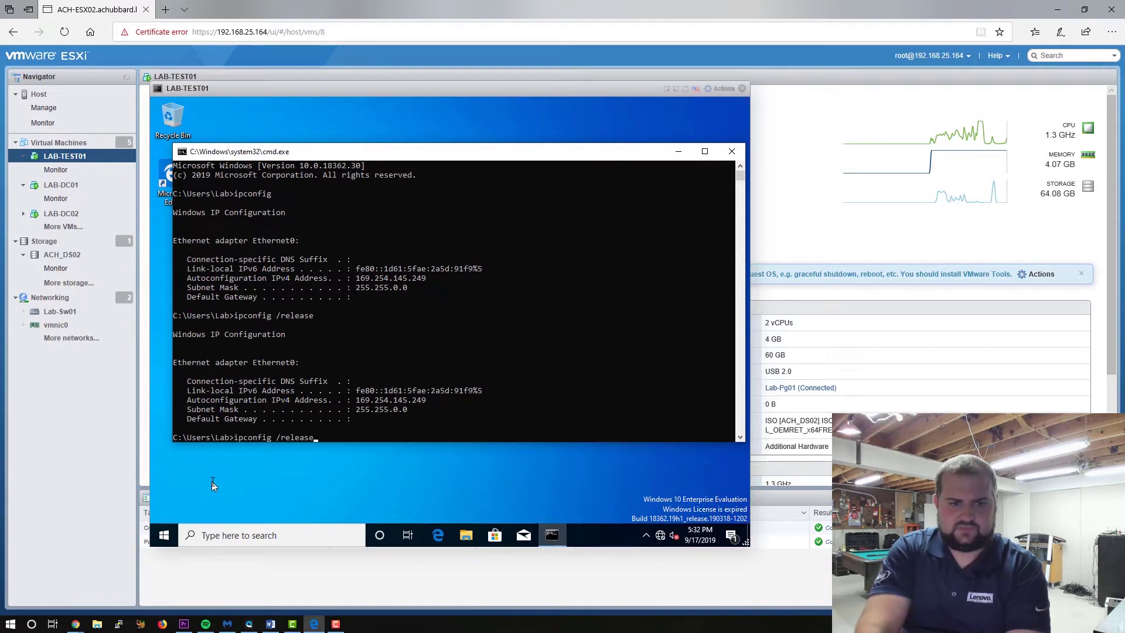
key(BackSpace)
key(BackSpace)
key(BackSpace)
key(BackSpace)
key(BackSpace)
text(new)
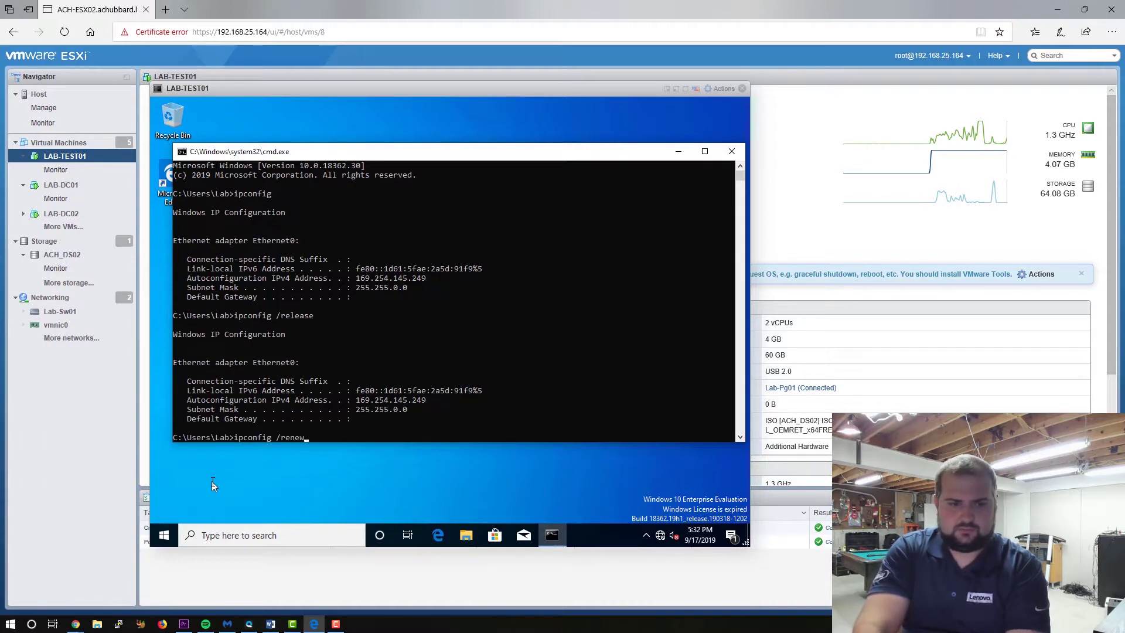
key(Return)
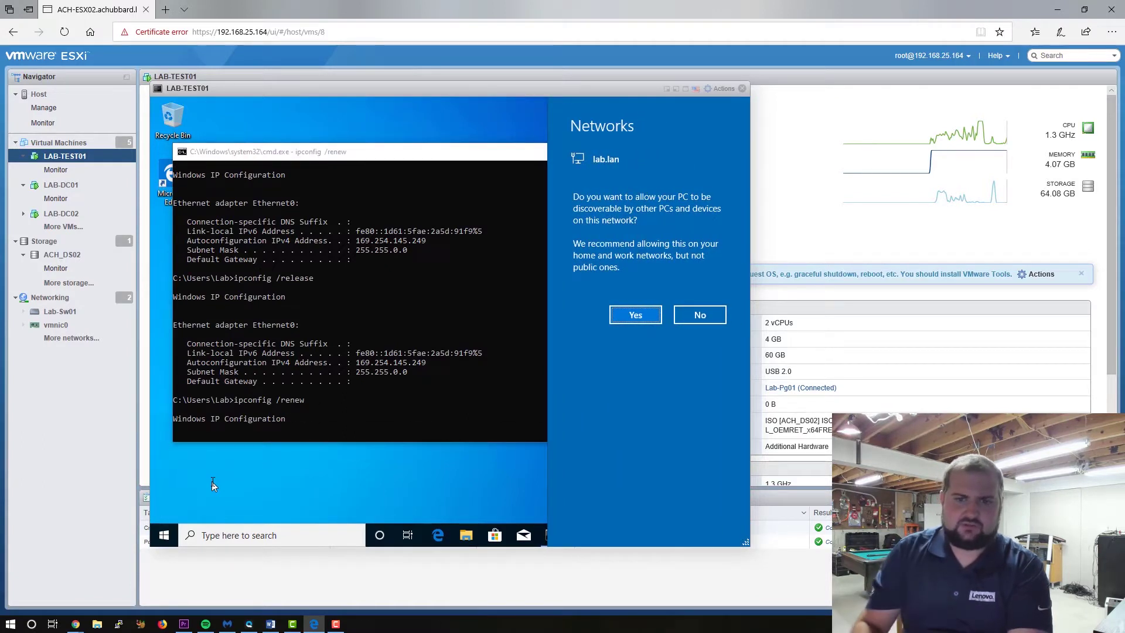
click(648, 319)
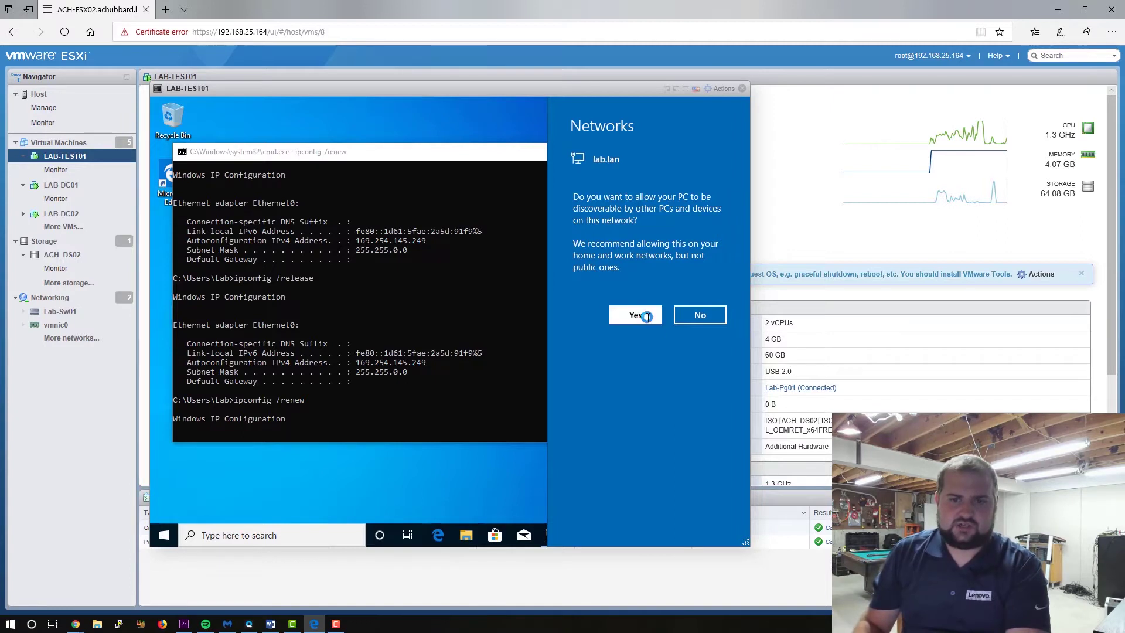
click(508, 361)
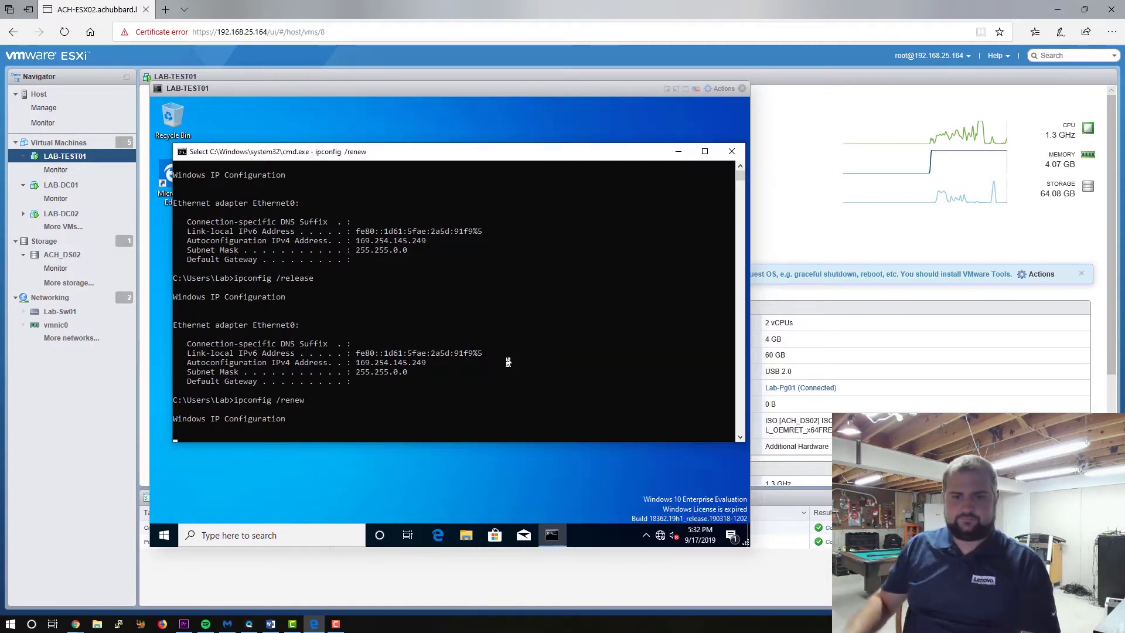
Step: Close the LAB-TEST01 console and open the LAB-DC01 console in the browser
click(61, 184)
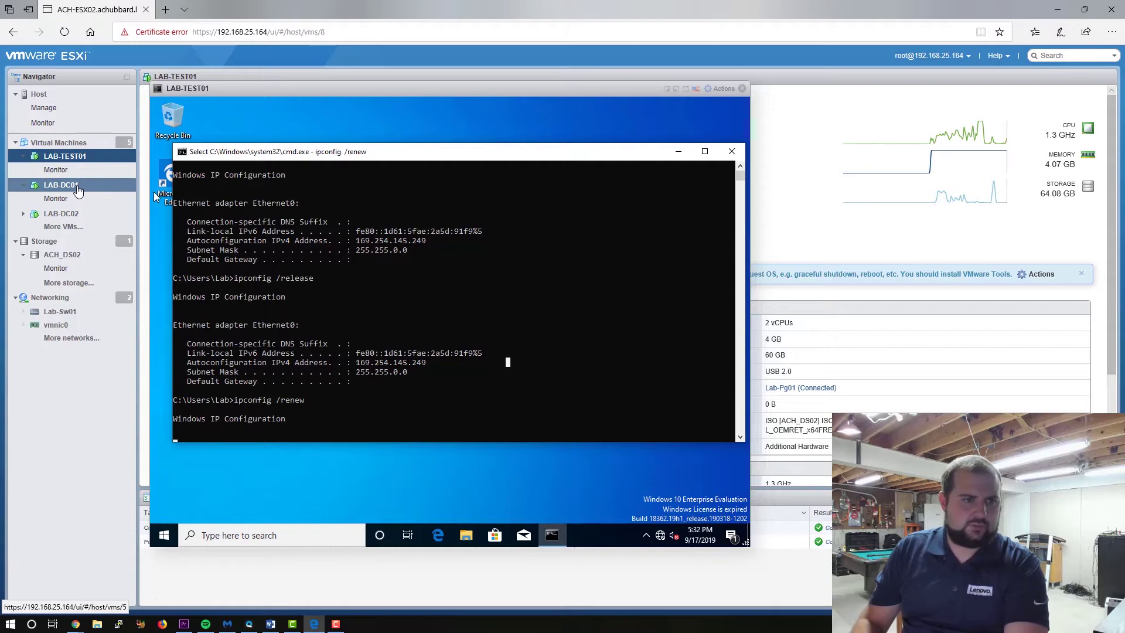
click(742, 88)
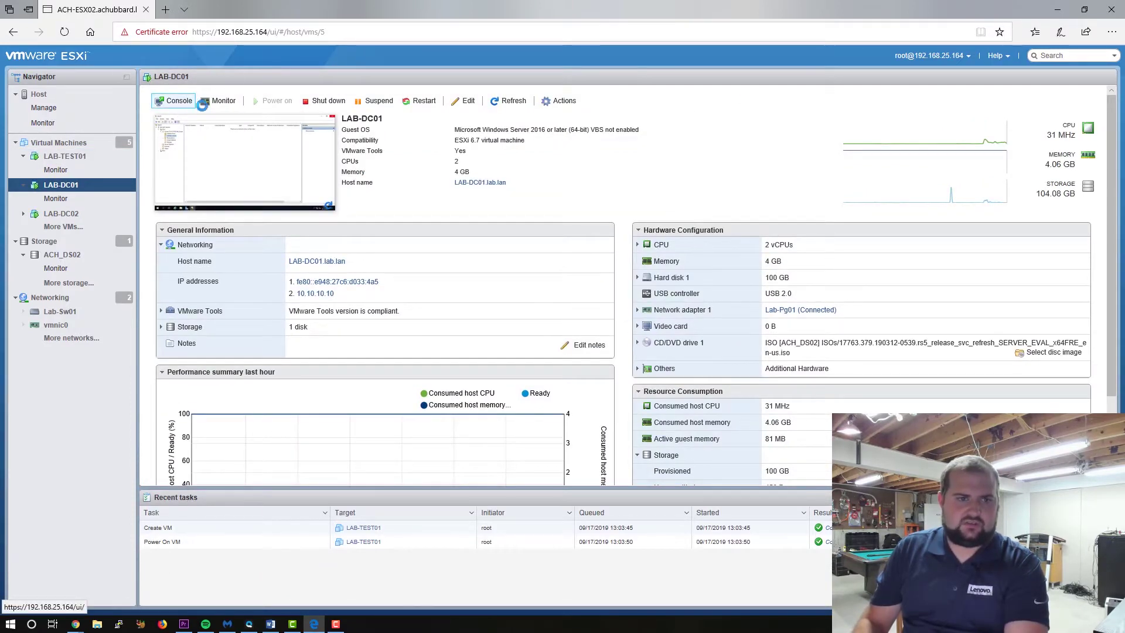
click(177, 101)
click(210, 117)
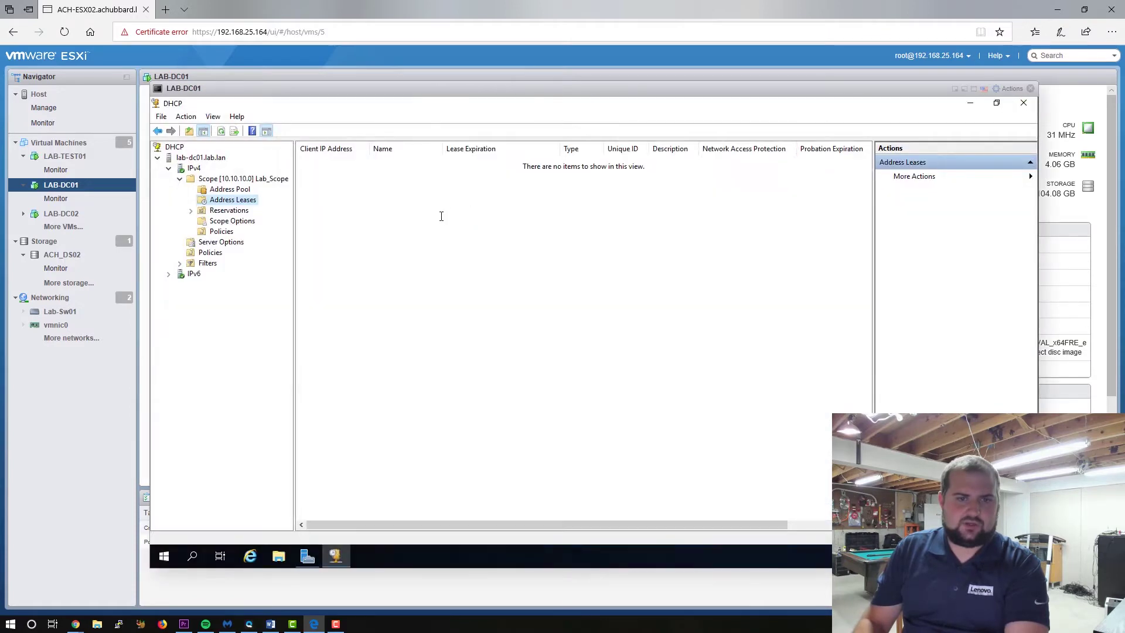
Step: Refresh the Lab_Scope address leases and widen the Name column to read the client's full name
right_click(384, 215)
click(406, 224)
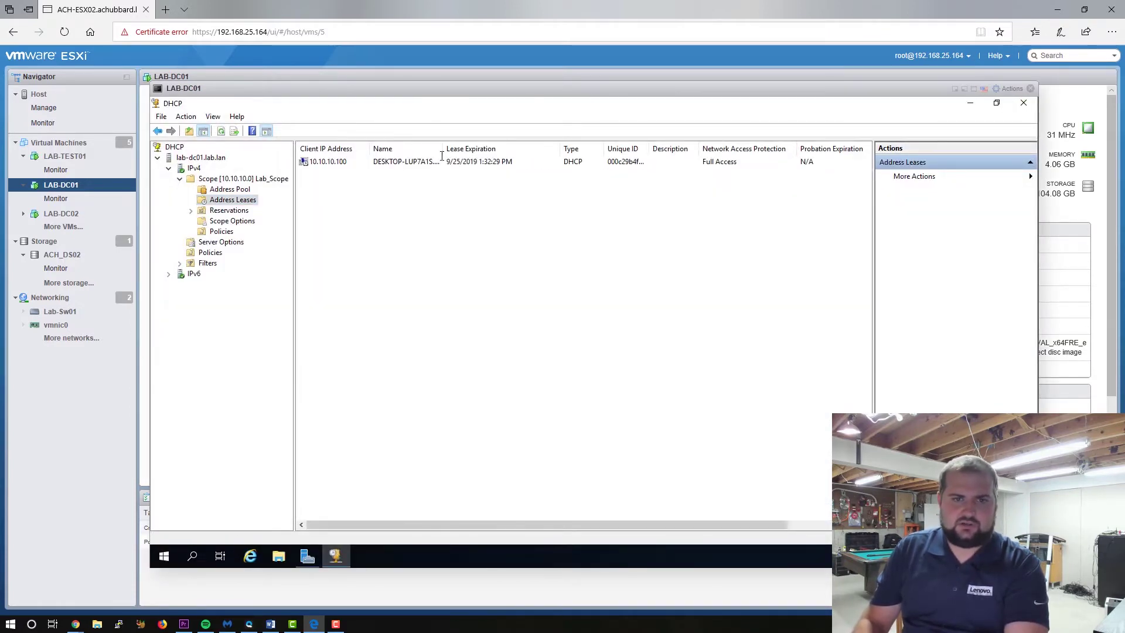
drag(443, 149, 476, 148)
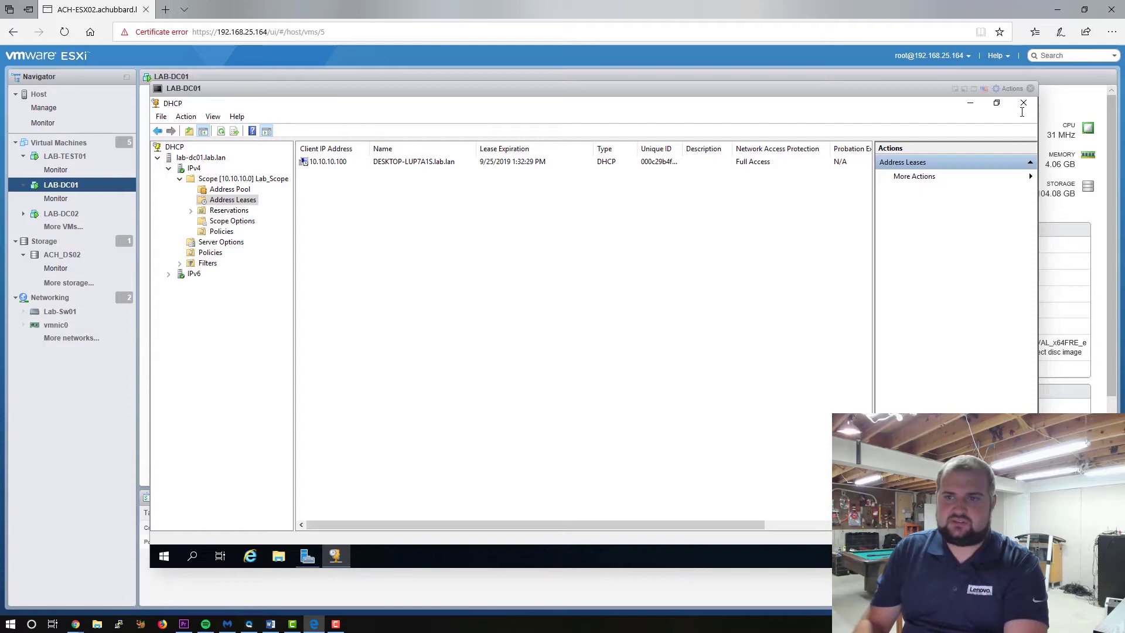
Step: Close the LAB-DC01 console and reopen the LAB-TEST01 console in the browser
click(1031, 89)
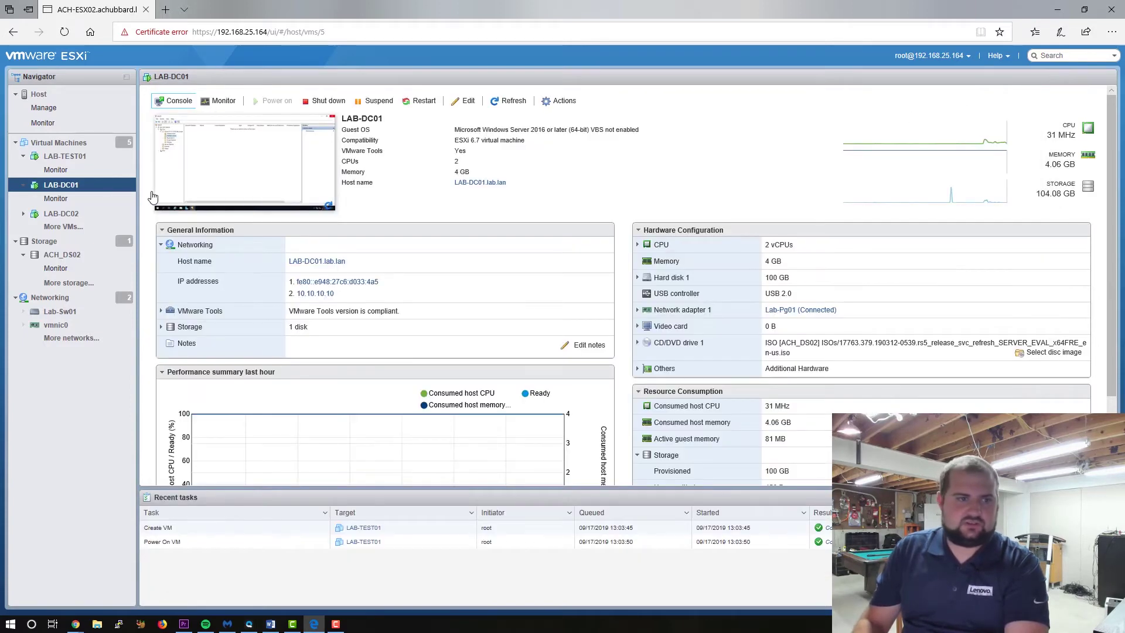
click(63, 157)
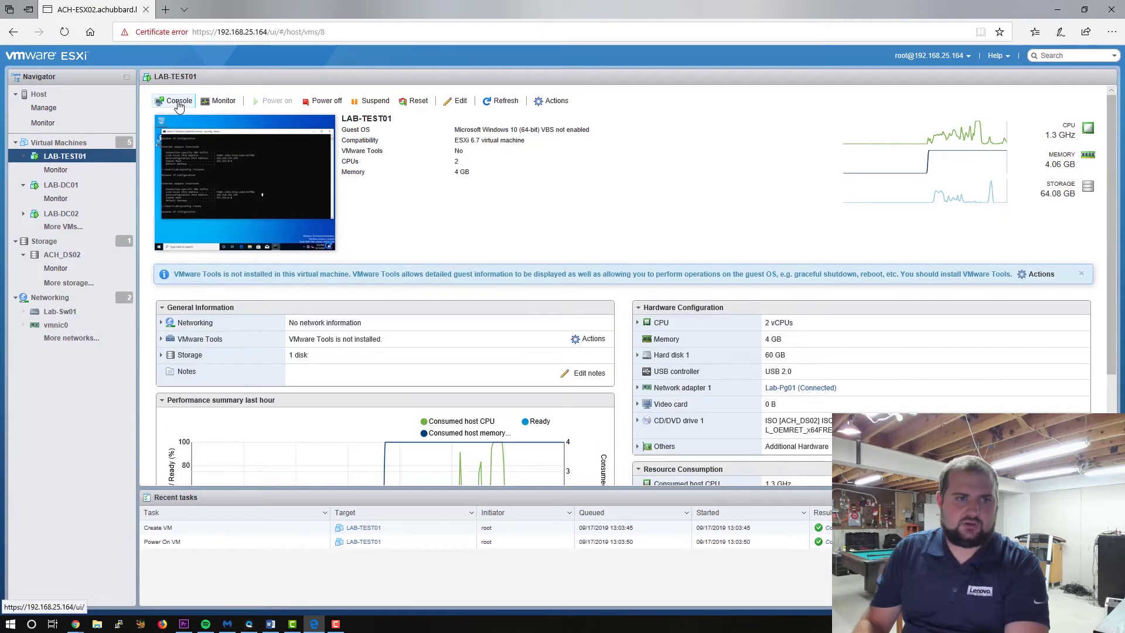
click(174, 100)
click(194, 116)
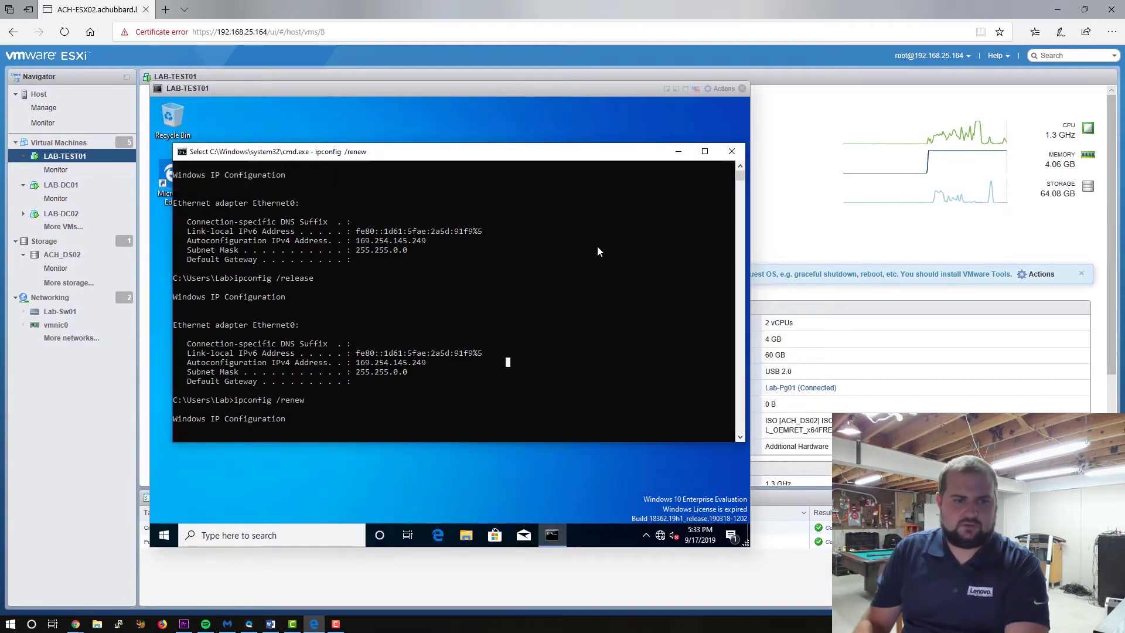
Step: Resume the paused ipconfig /renew output to check the assigned network settings, and close the LAB-TEST01 console
key(Return)
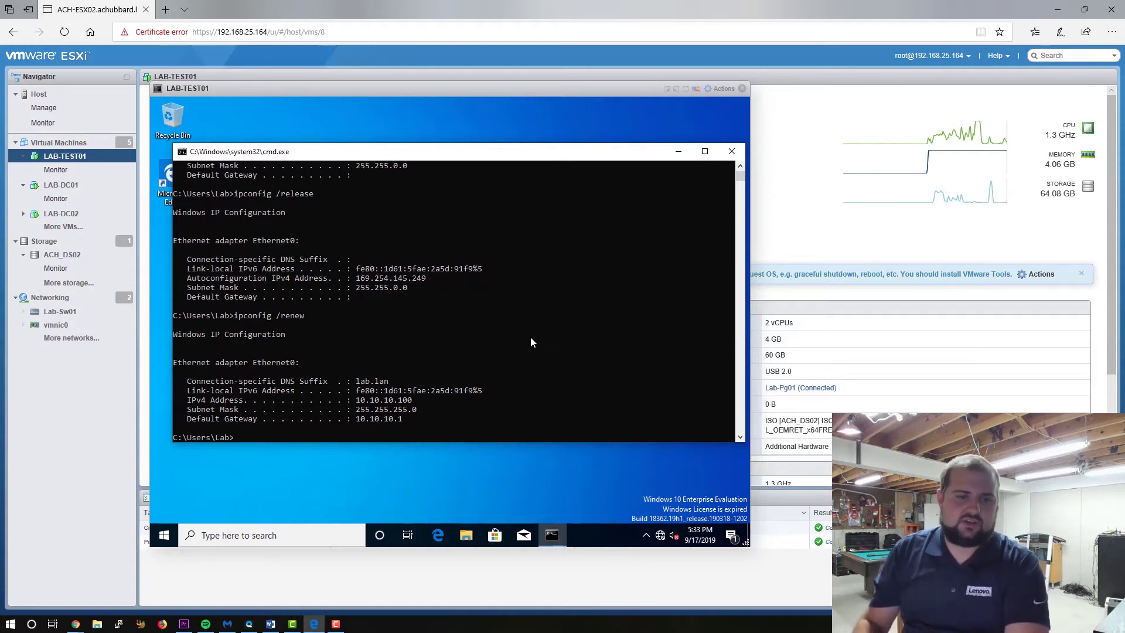
click(350, 384)
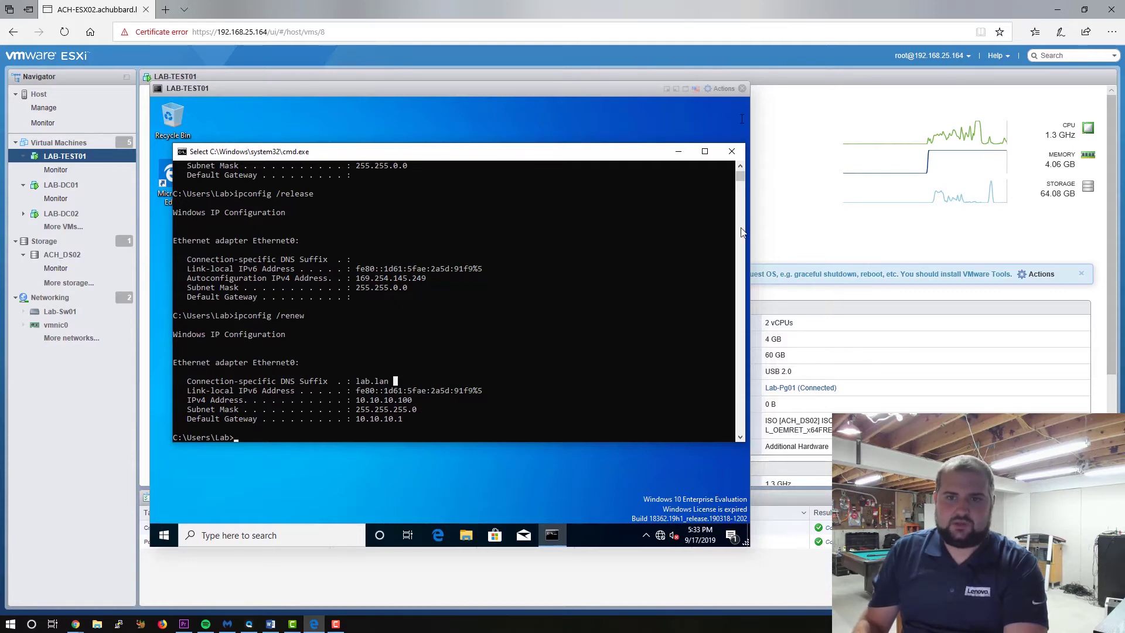
click(742, 89)
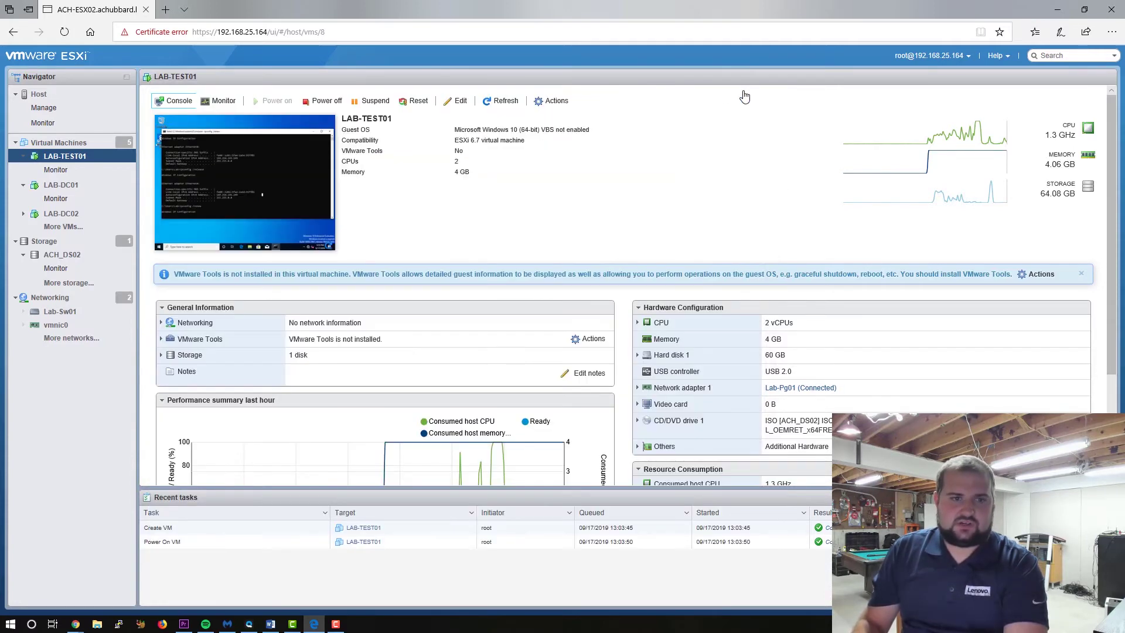